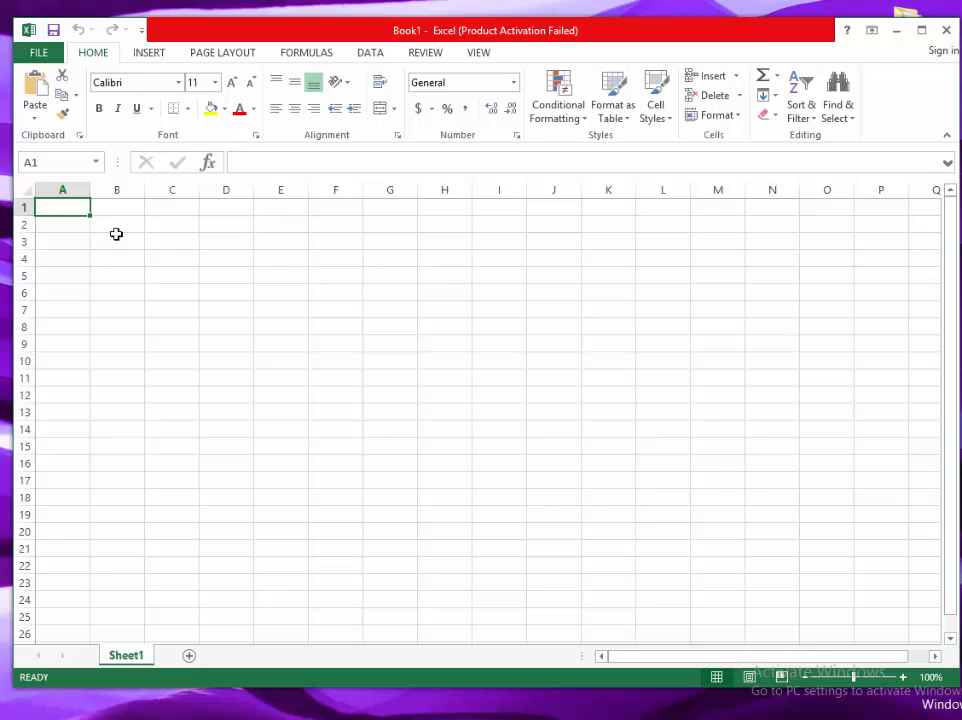
Enter the labels "Date" in B1 and "Medication" in A2, and adjust the widths of columns A and B to fit them
left_click(116, 208)
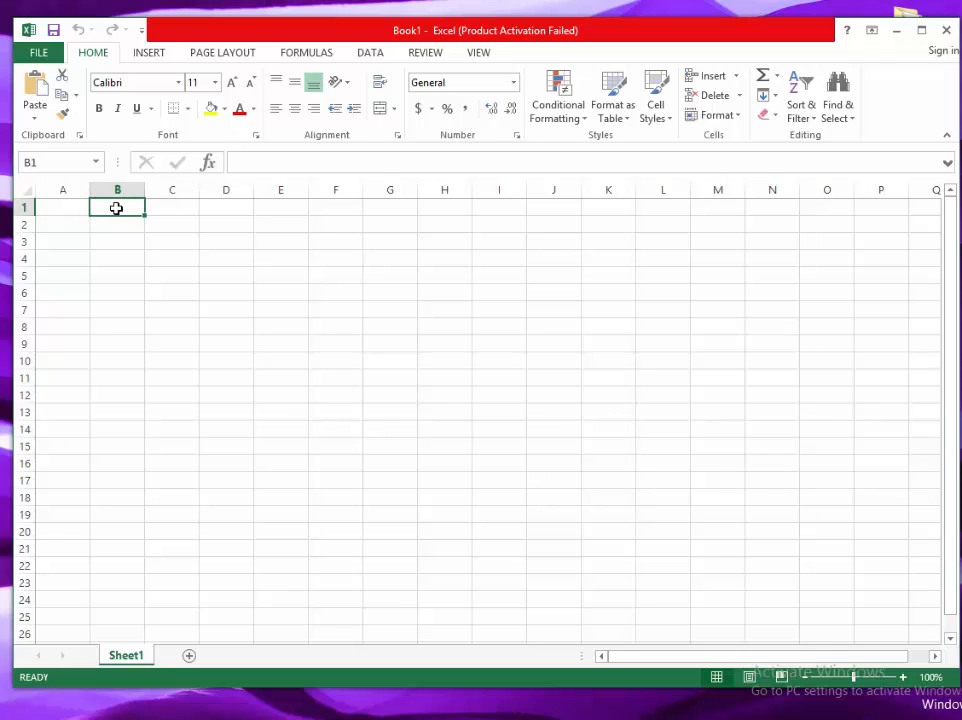
type("Date")
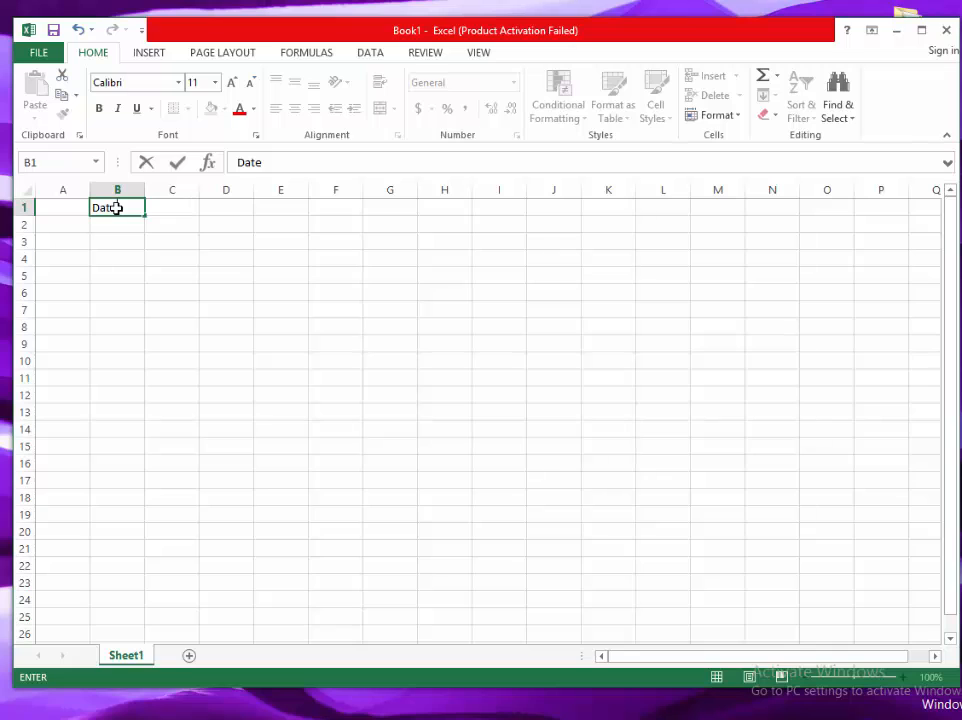
key("ctrl+Return")
key("Left")
key("Down")
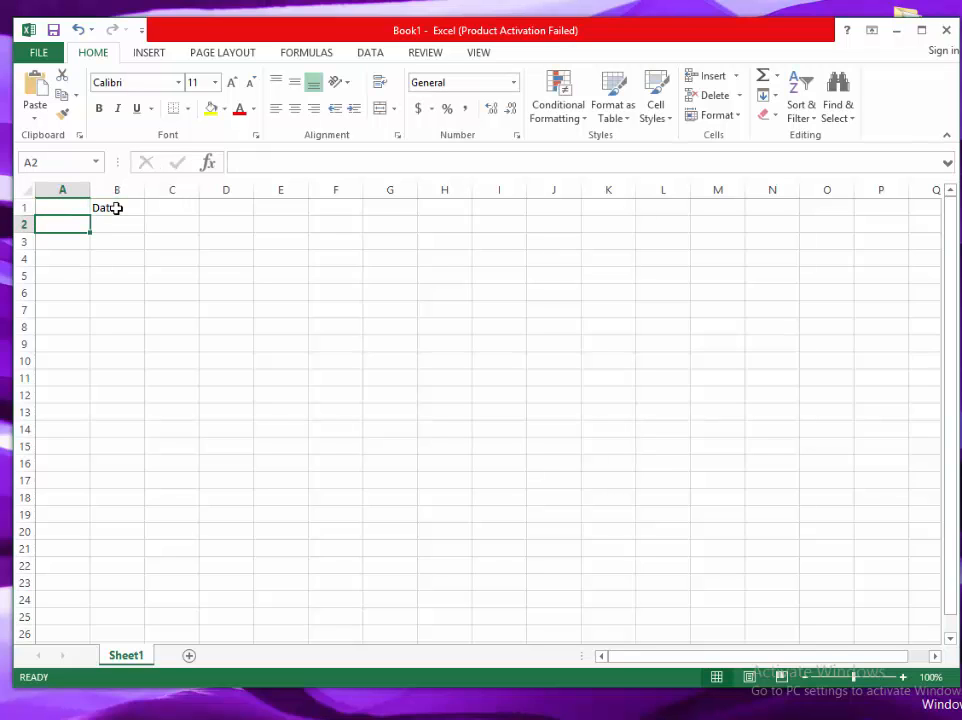
type("Medication")
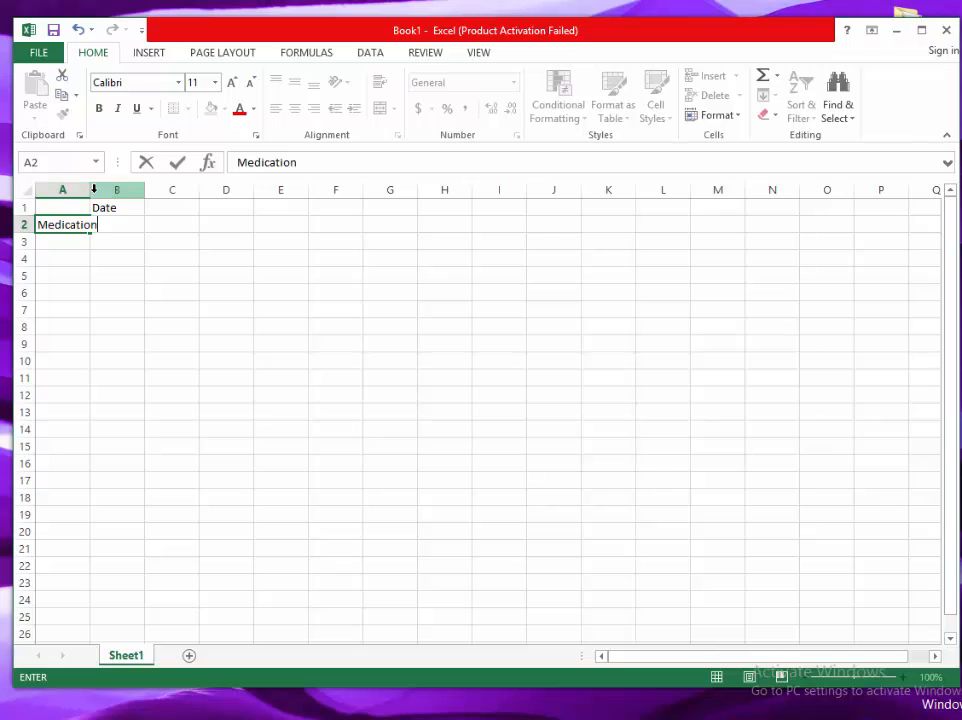
left_click(93, 259)
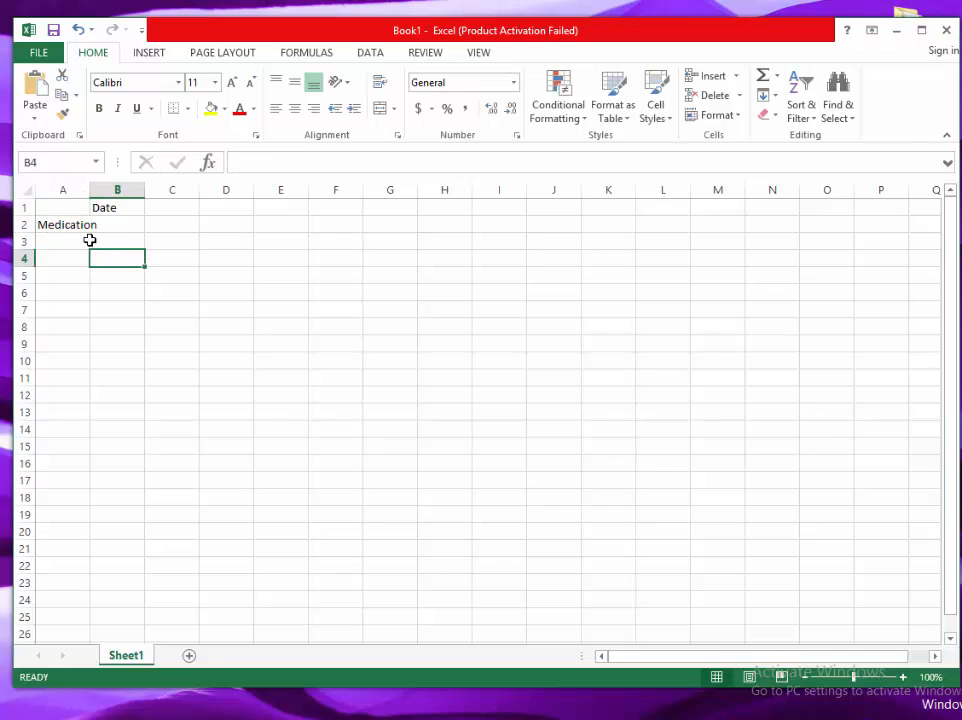
left_click_drag(90, 188, 151, 191)
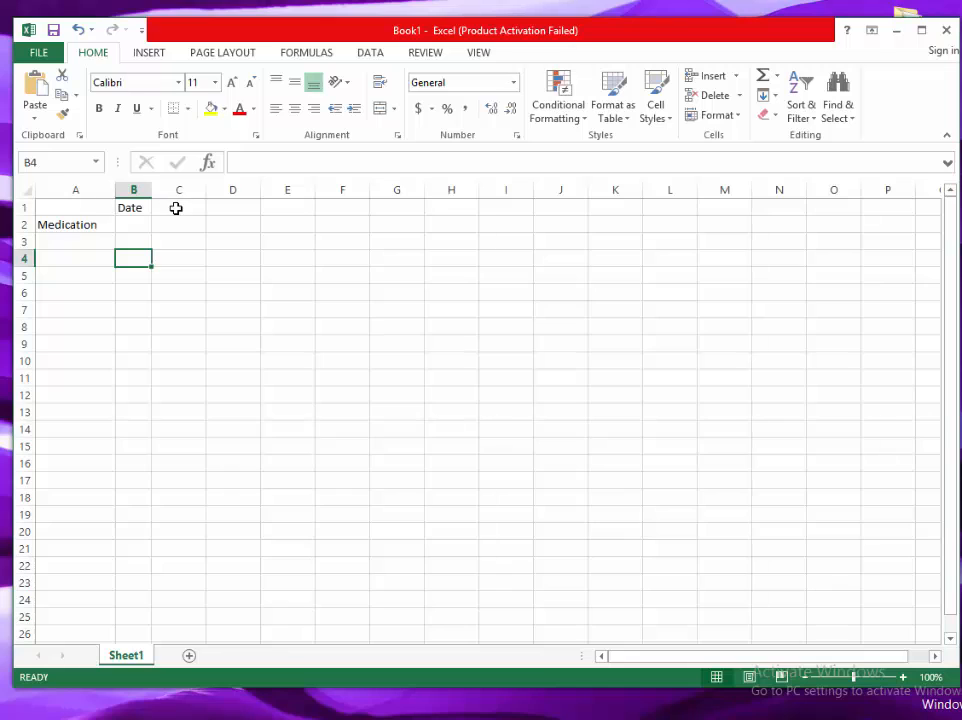
Enter the dates 6/1 in C1 and 6/2 in D1, beside the "Date" label
left_click(176, 207)
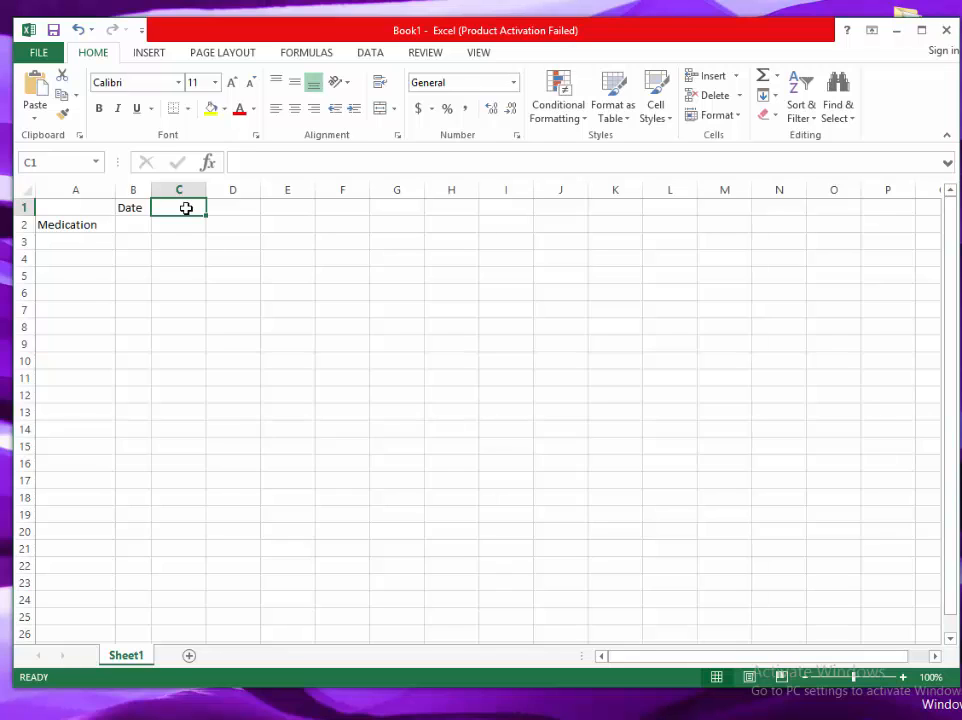
type("6/")
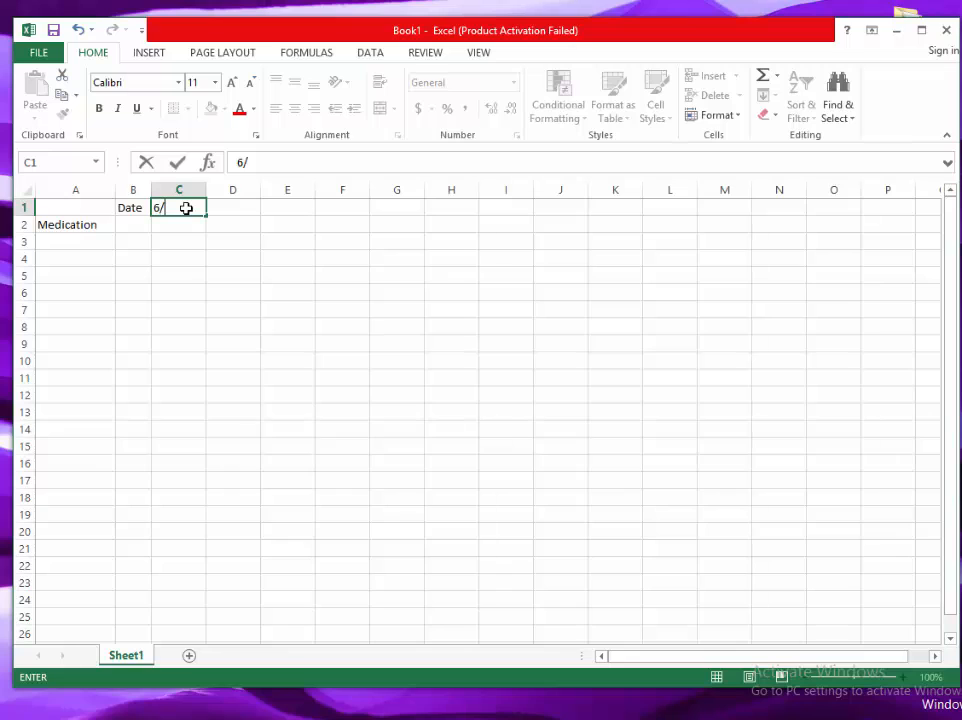
type("1")
key("Tab")
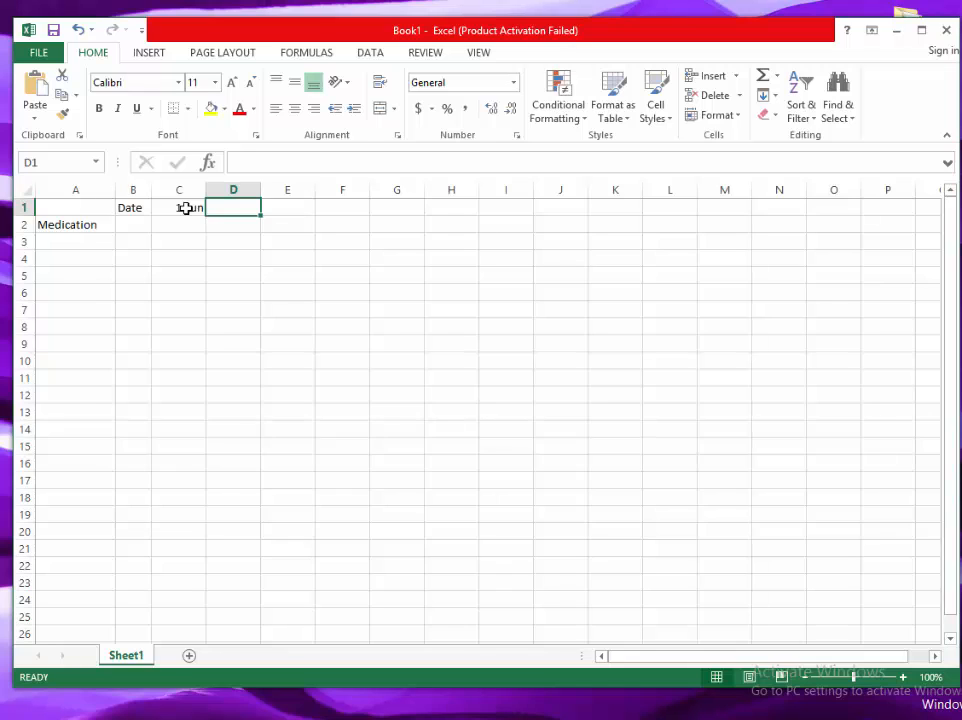
type("6/2")
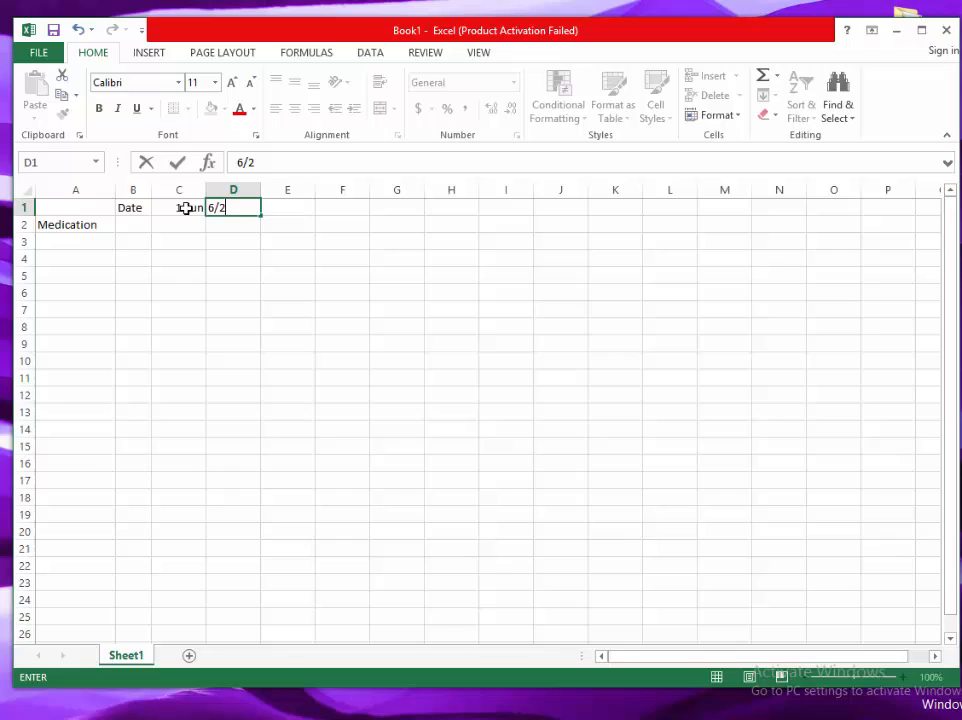
key("Tab")
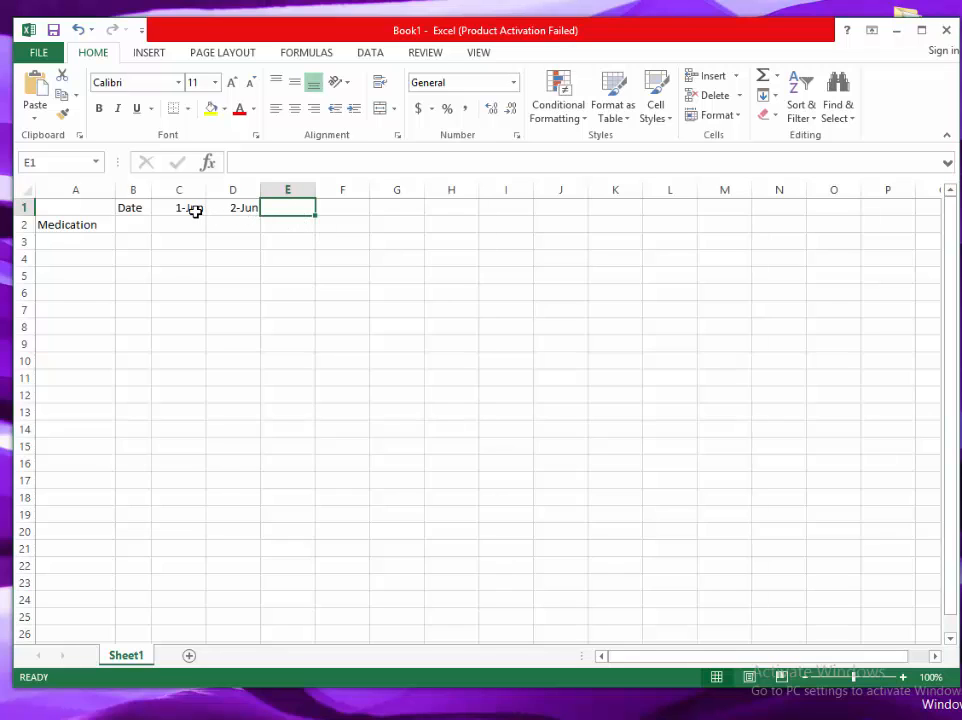
Extend the date series from C1:D1 across row 1 through 30-Jun in AF1
left_click_drag(195, 208, 230, 206)
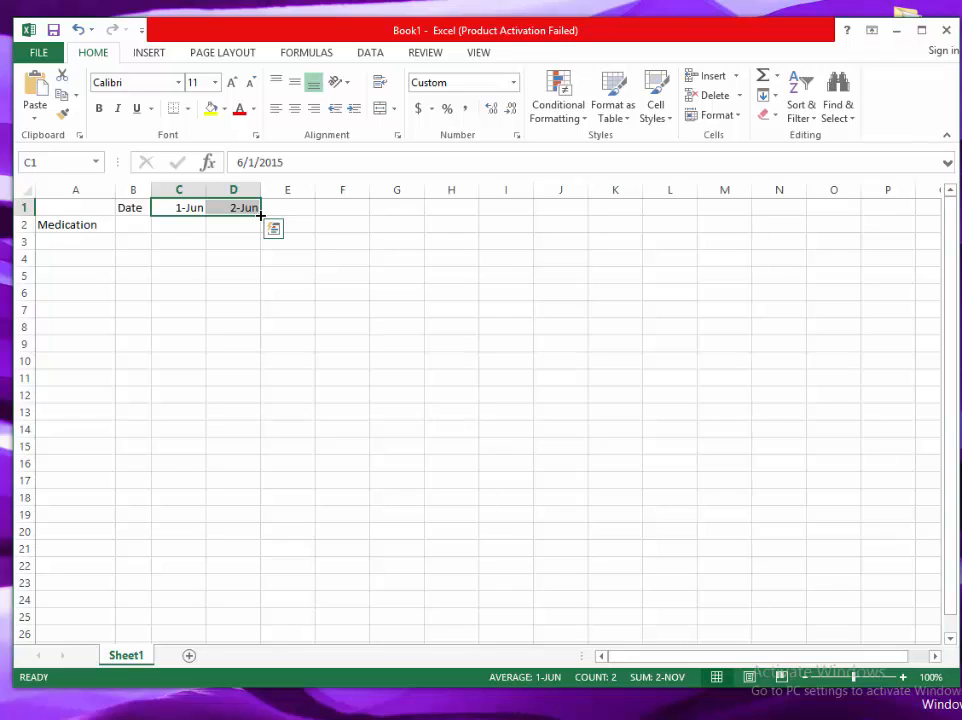
left_click_drag(260, 215, 878, 206)
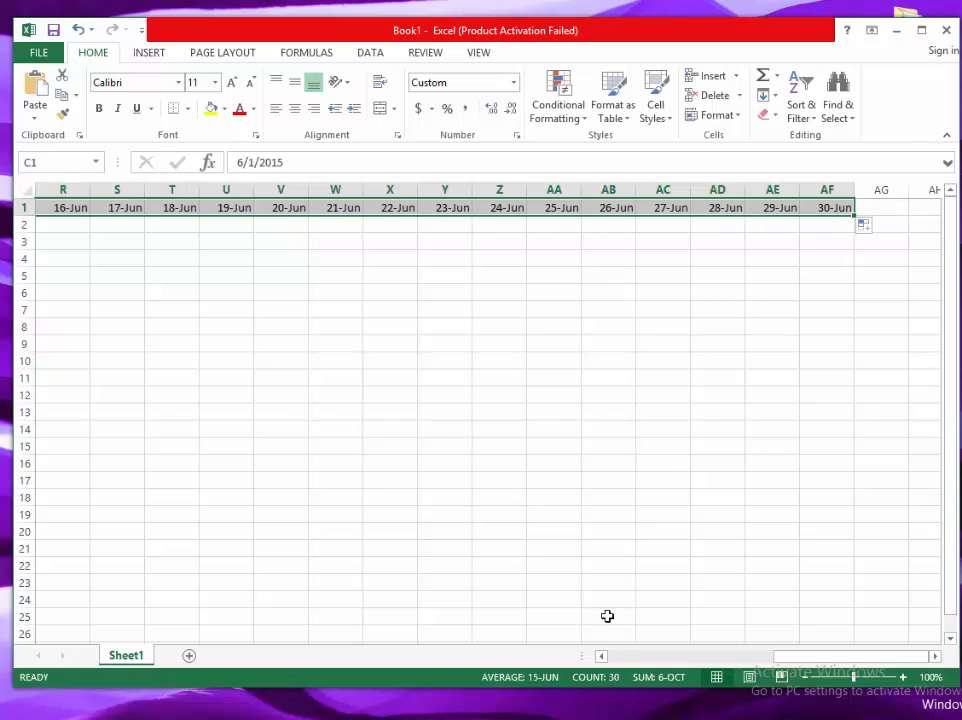
left_click_drag(601, 656, 601, 656)
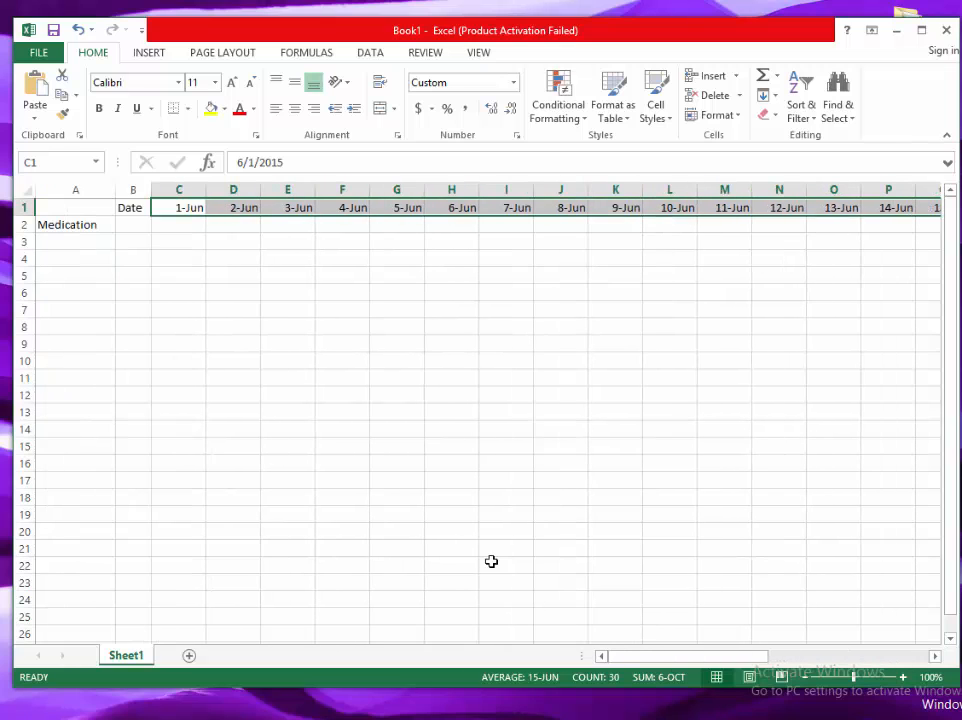
left_click(344, 344)
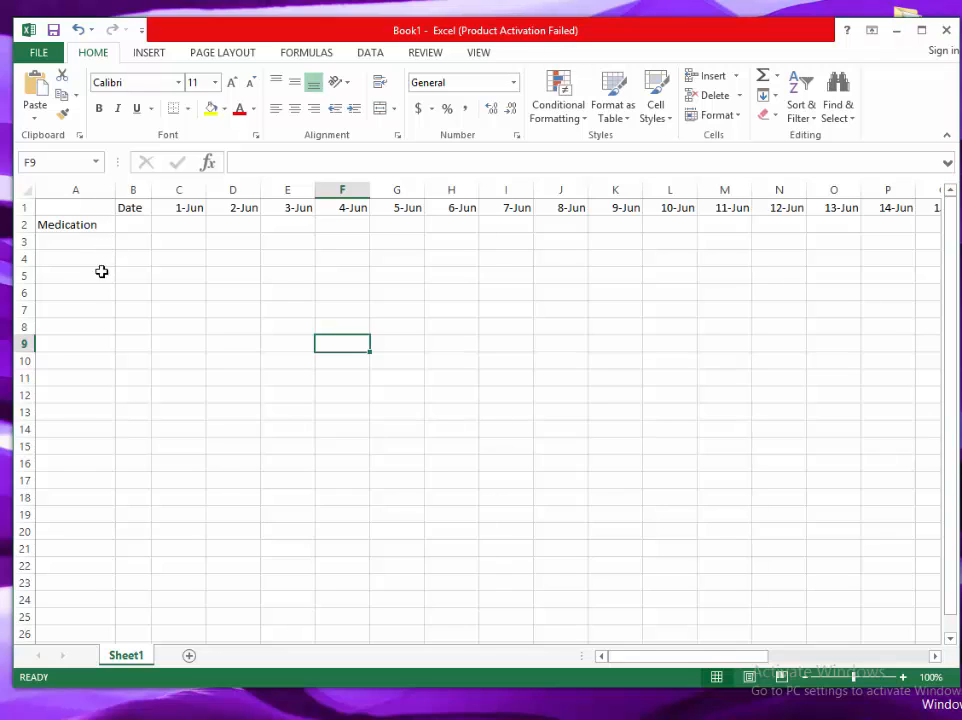
Rename the Sheet1 worksheet to "June"
right_click(133, 658)
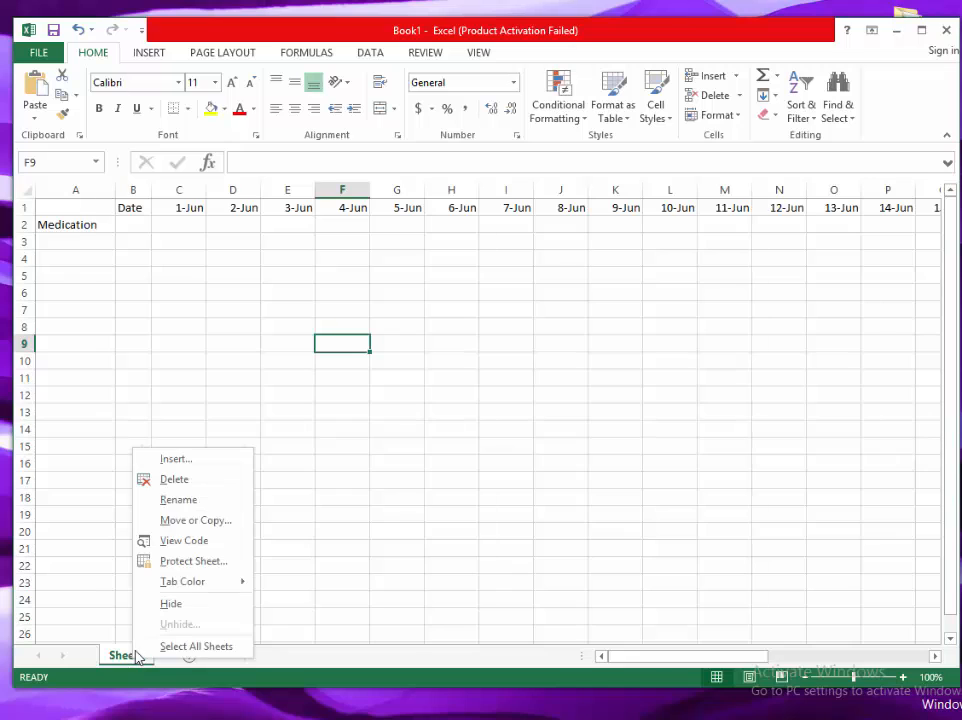
left_click(168, 500)
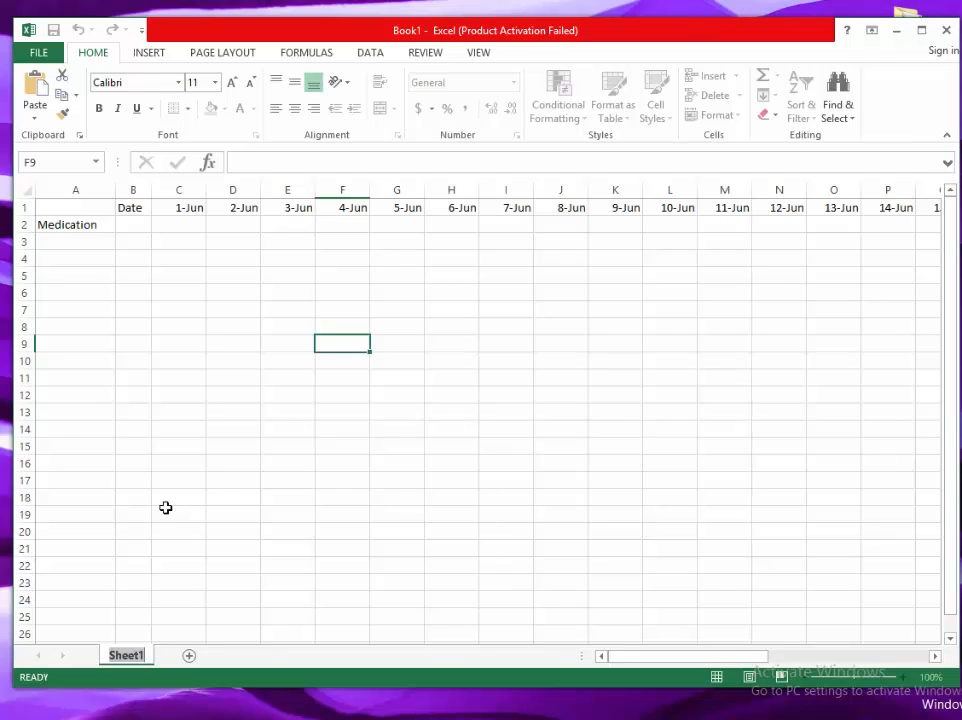
type("June")
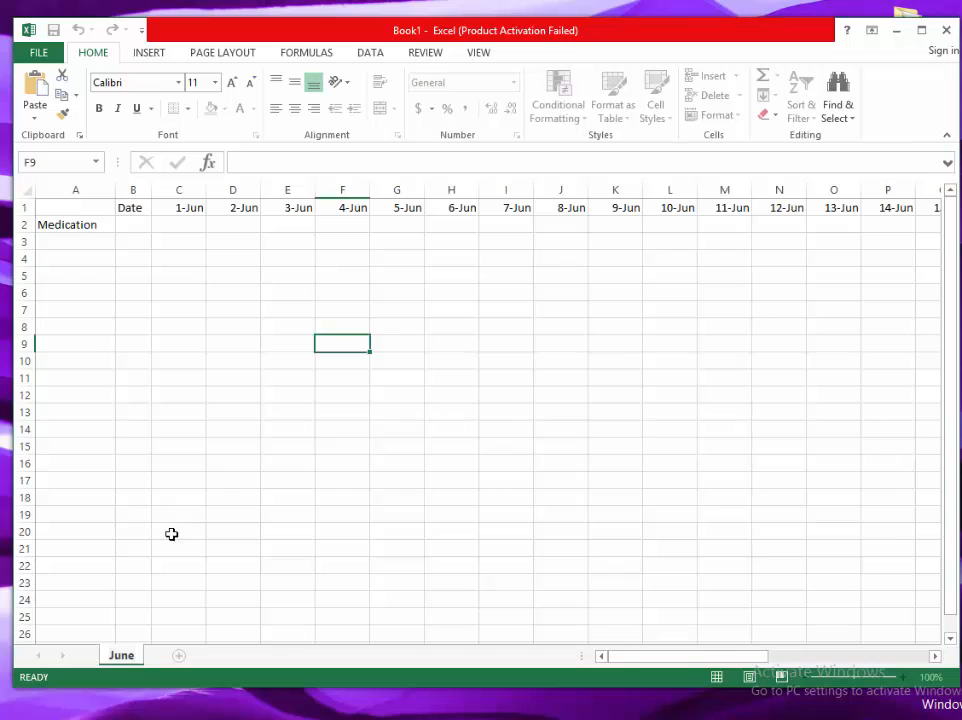
Add a second worksheet after June and name it "July"
left_click(181, 656)
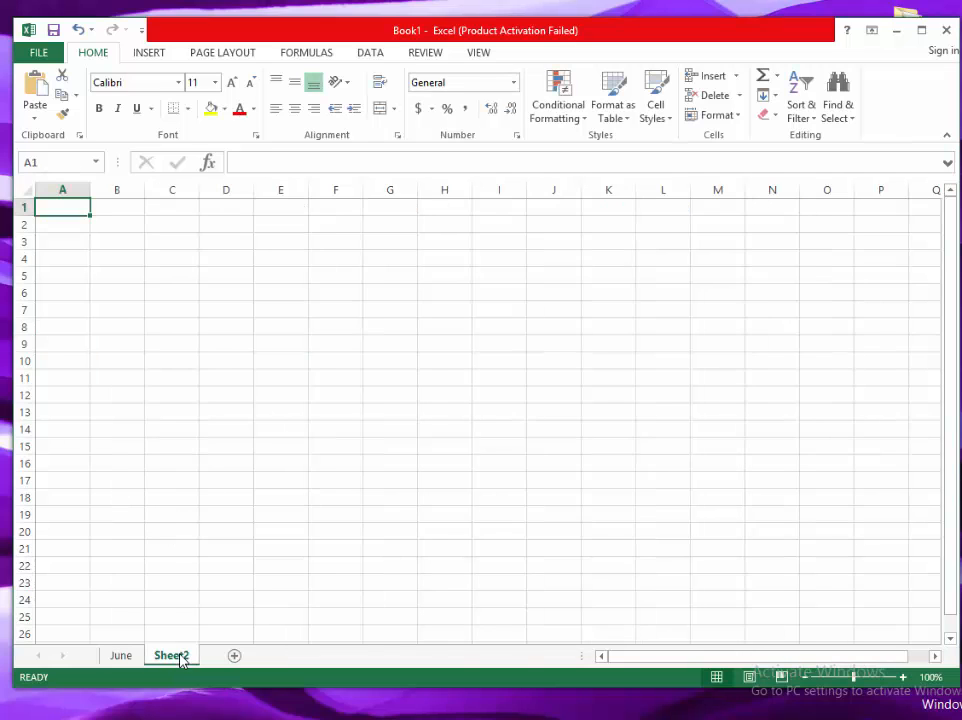
right_click(180, 655)
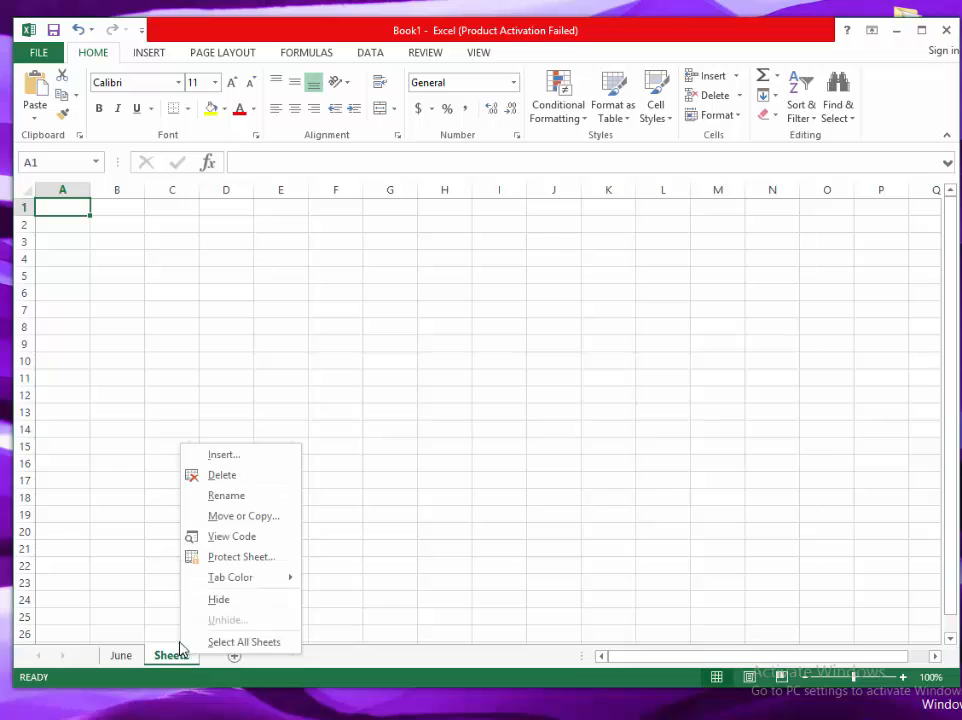
left_click(229, 502)
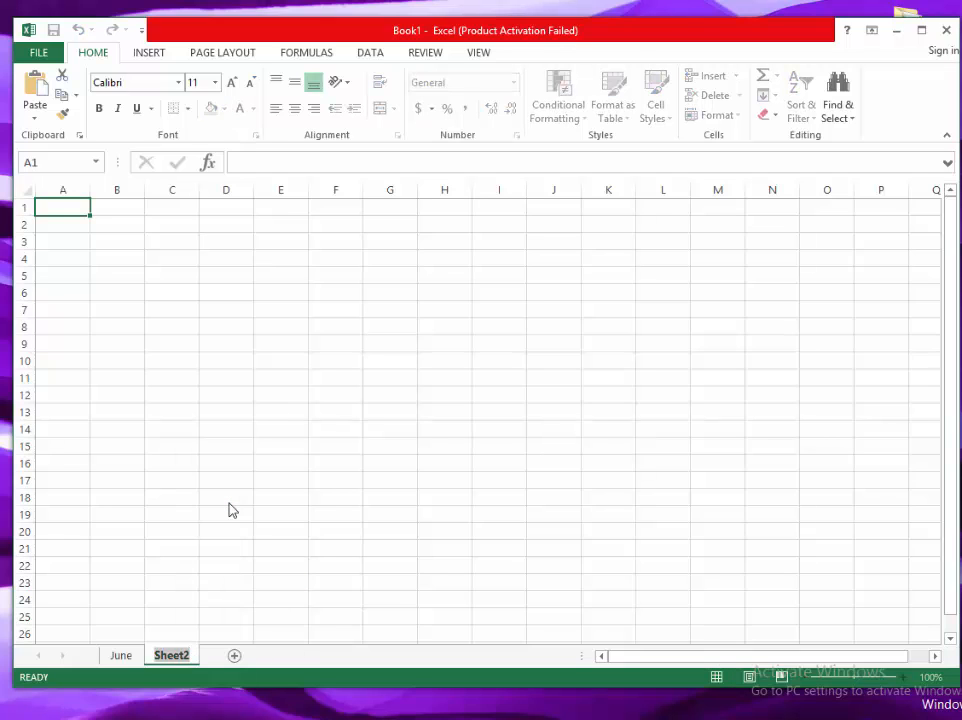
type("July")
Add a third worksheet after July and name it "List"
left_click(222, 657)
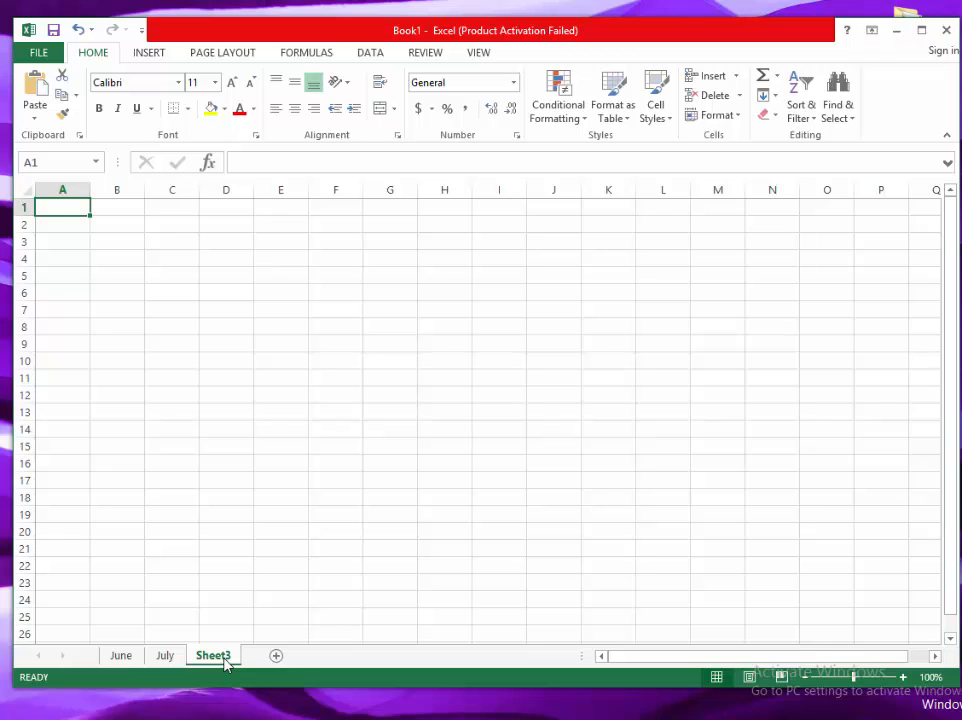
right_click(225, 663)
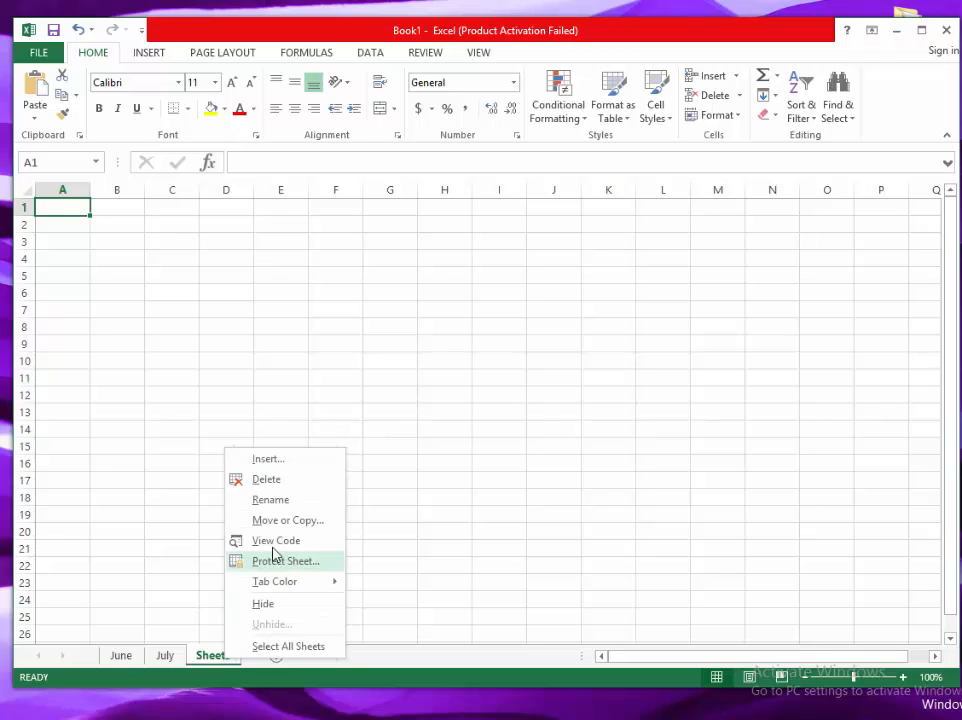
left_click(289, 499)
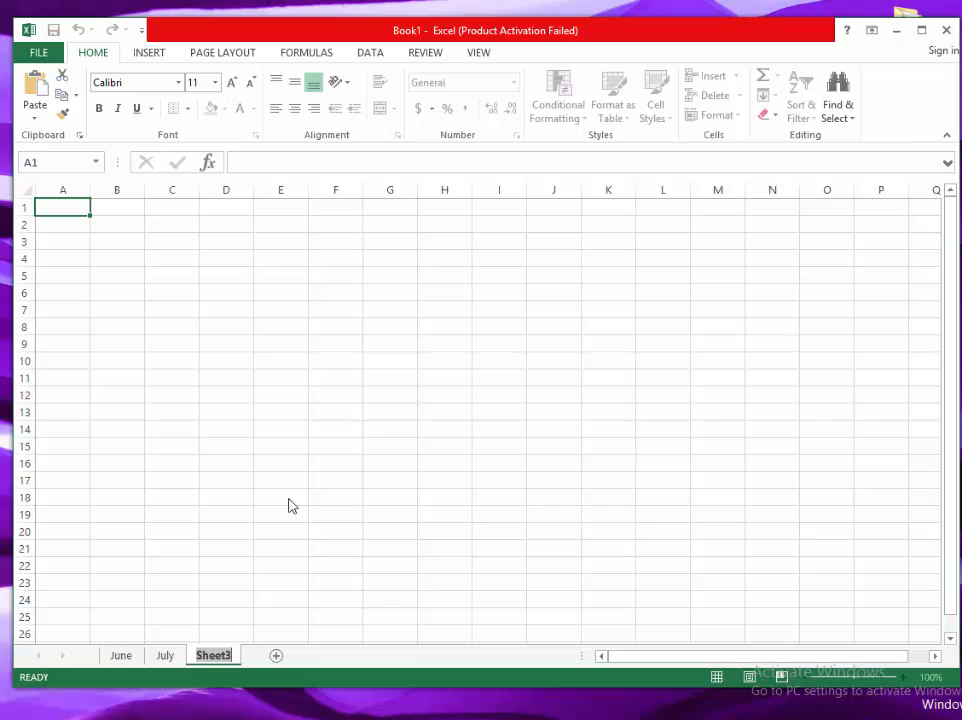
type("List")
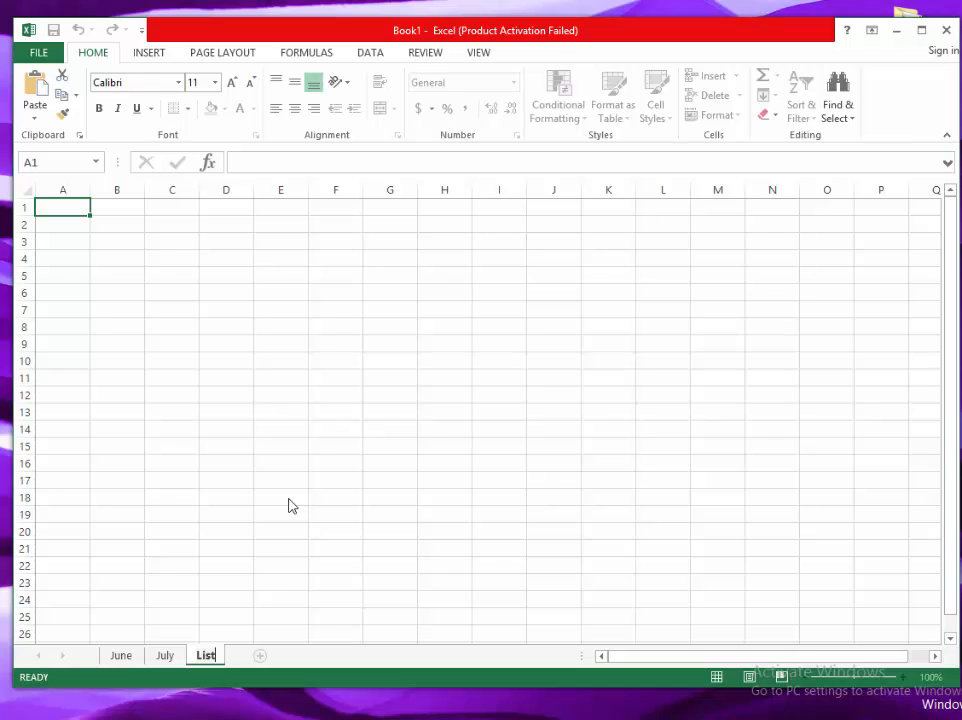
Widen column A on the List worksheet to more than twice its default width
left_click(121, 656)
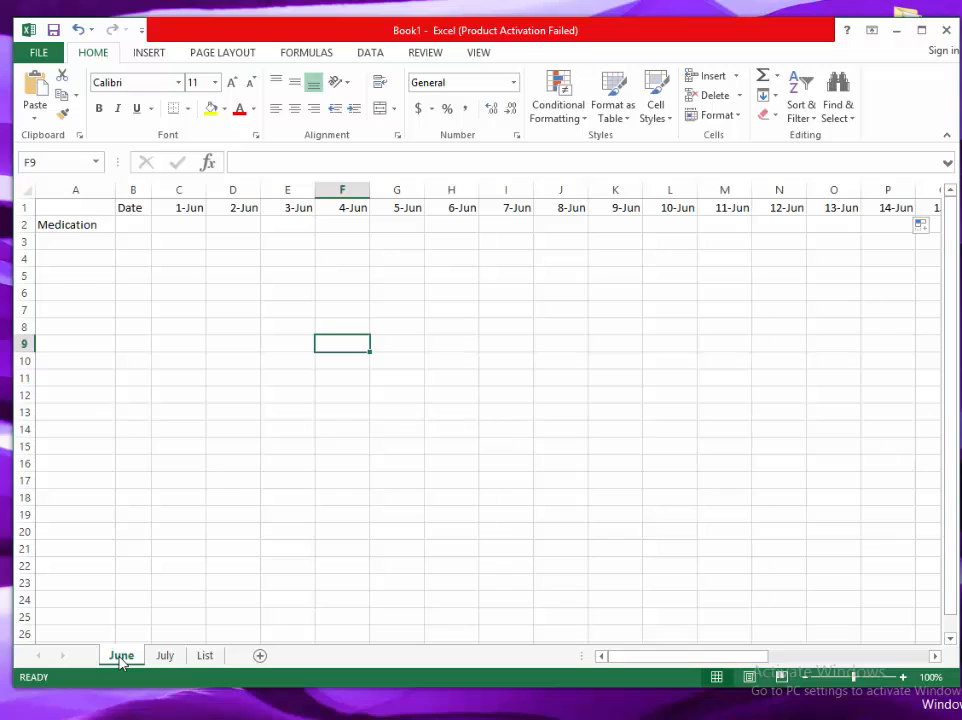
left_click(76, 258)
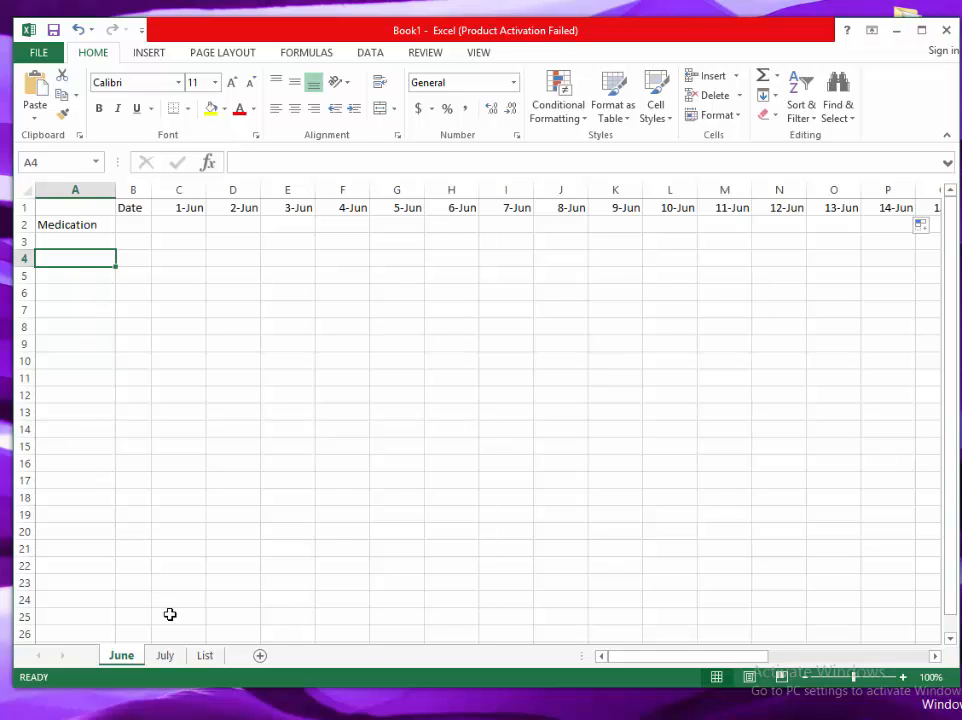
left_click(205, 656)
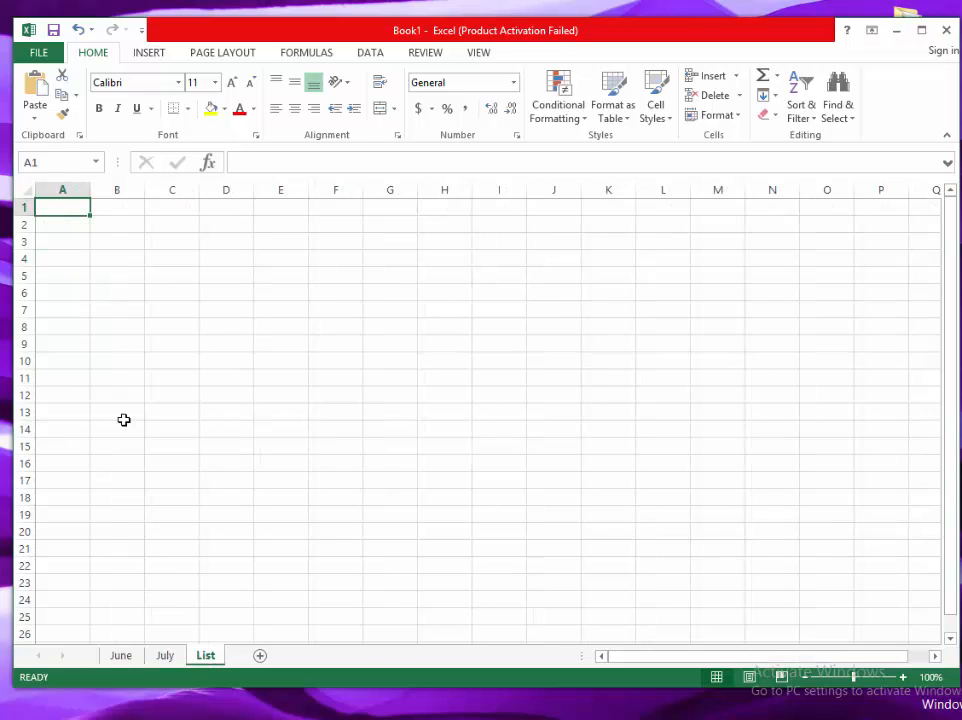
left_click_drag(91, 189, 167, 189)
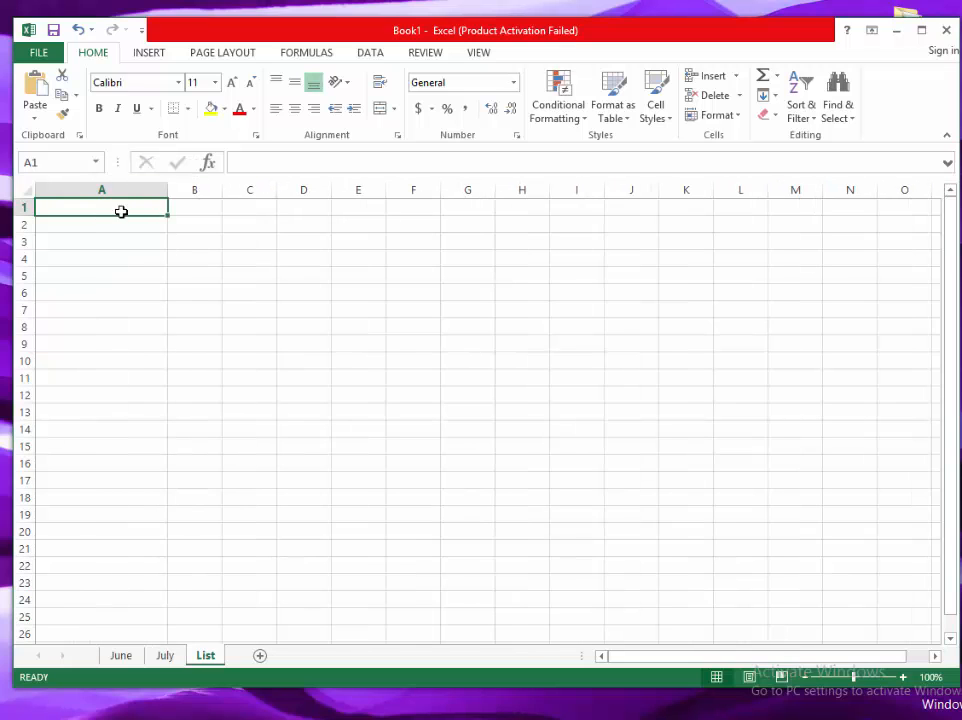
Enter "Asprin 81mg" in A3 and "Asprin 325mg" in A4 of the List worksheet
left_click(75, 241)
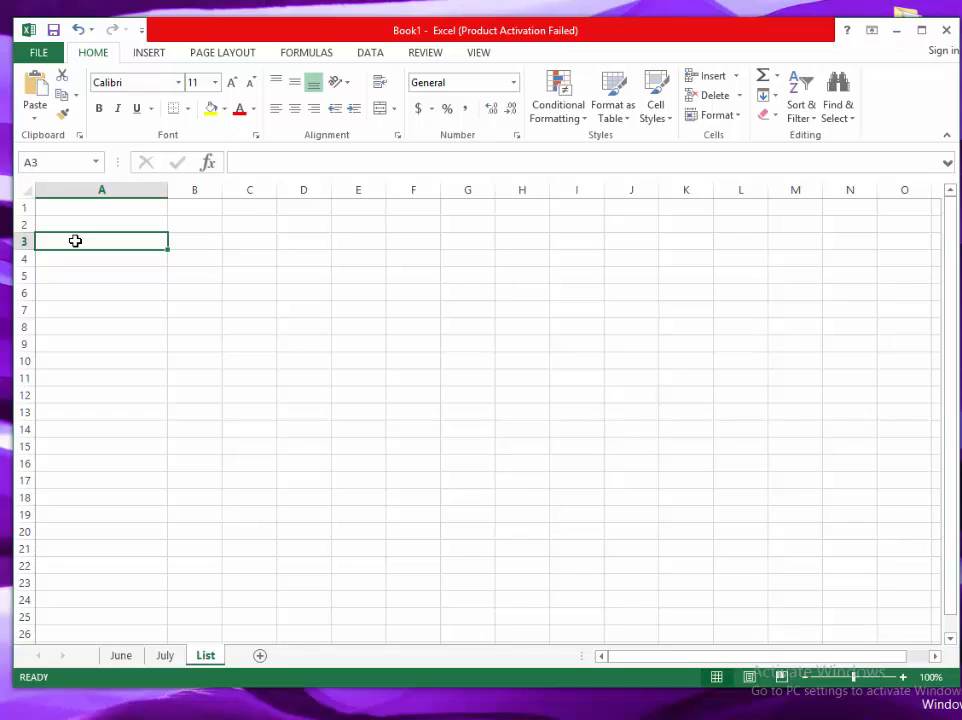
type("Asprin")
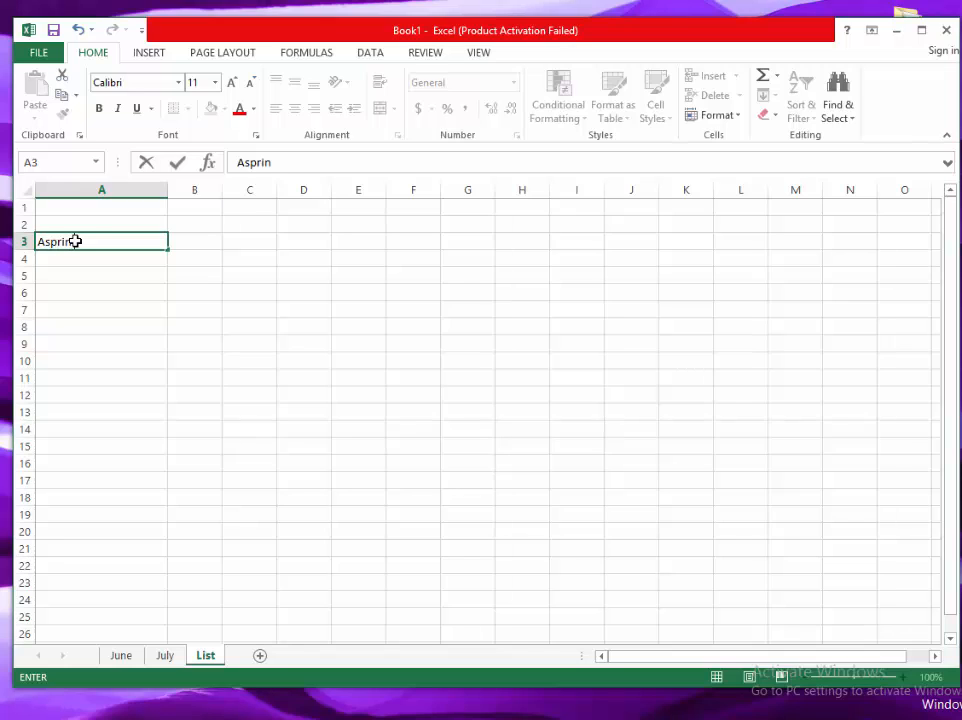
type(" 81mg")
key("Return")
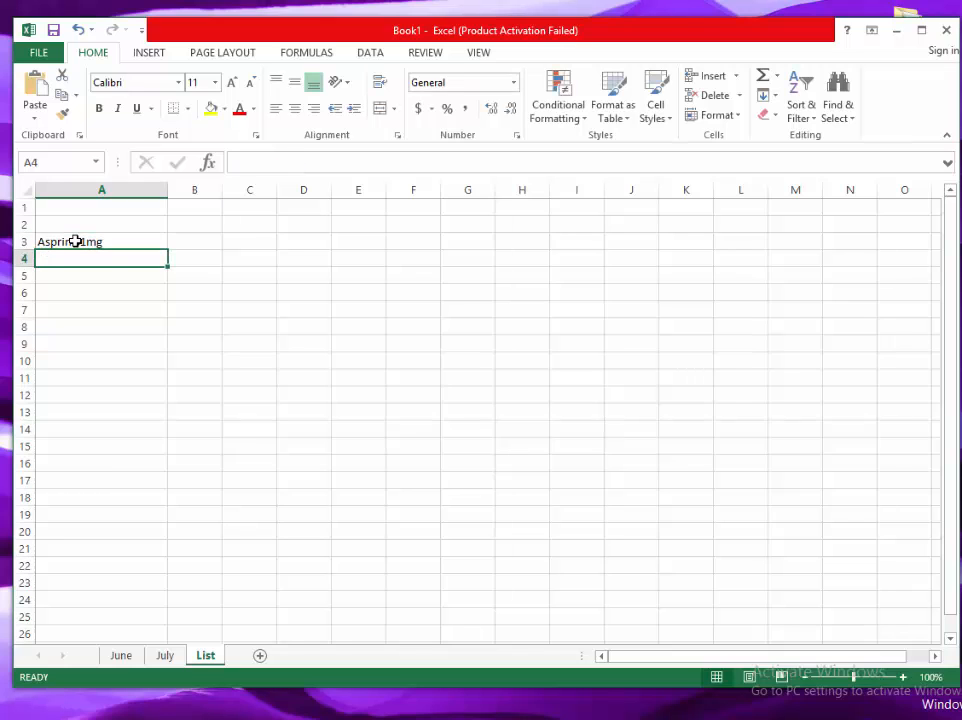
type("Asprin ")
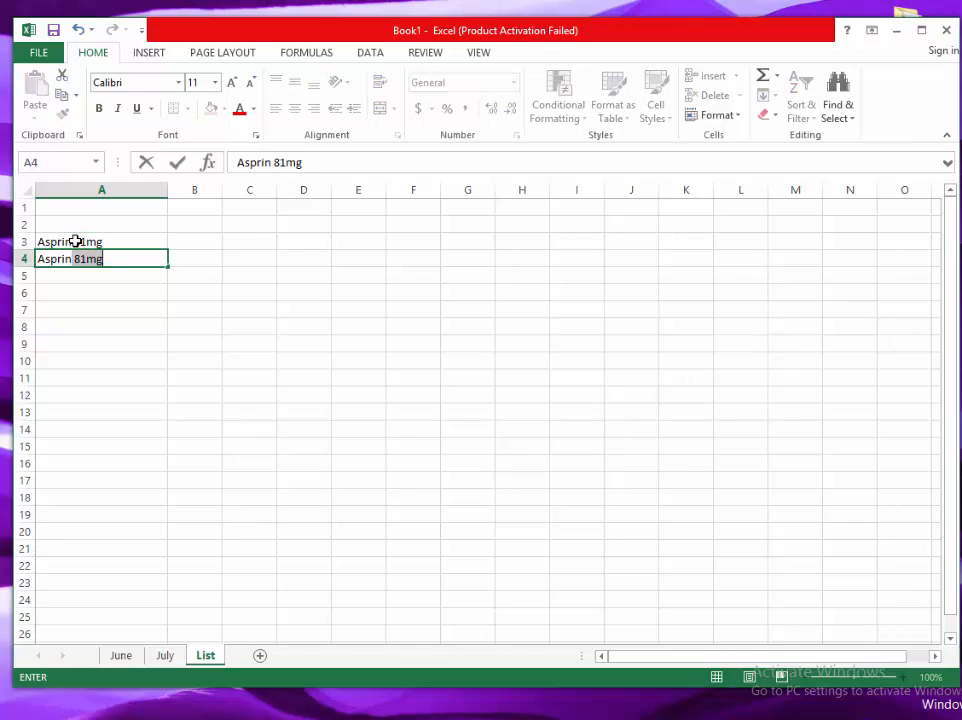
type("32")
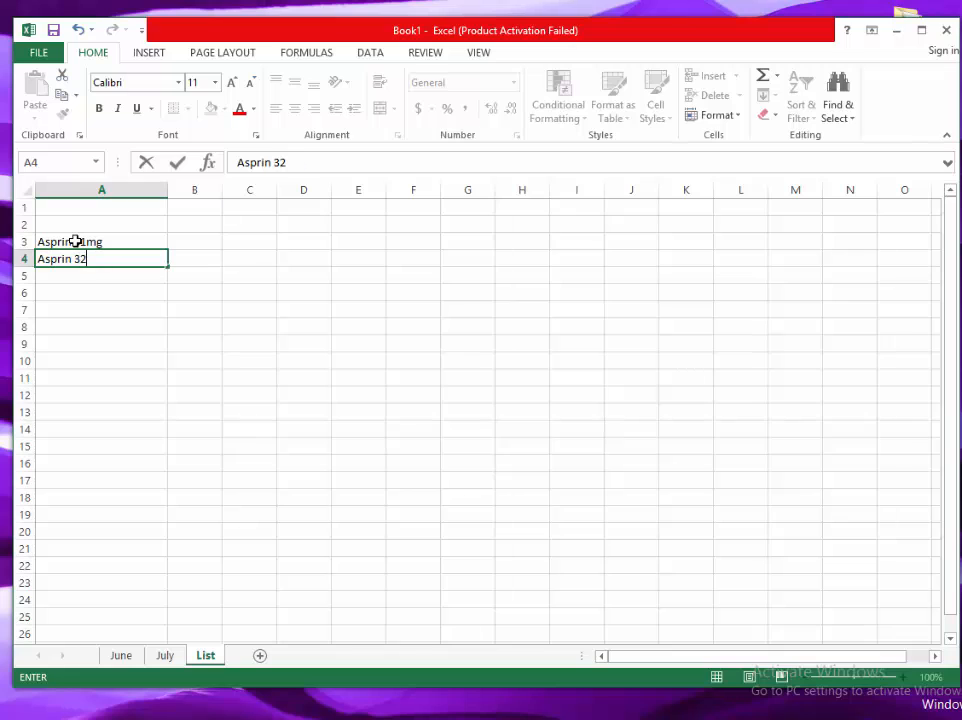
type("5mg")
key("ctrl+Return")
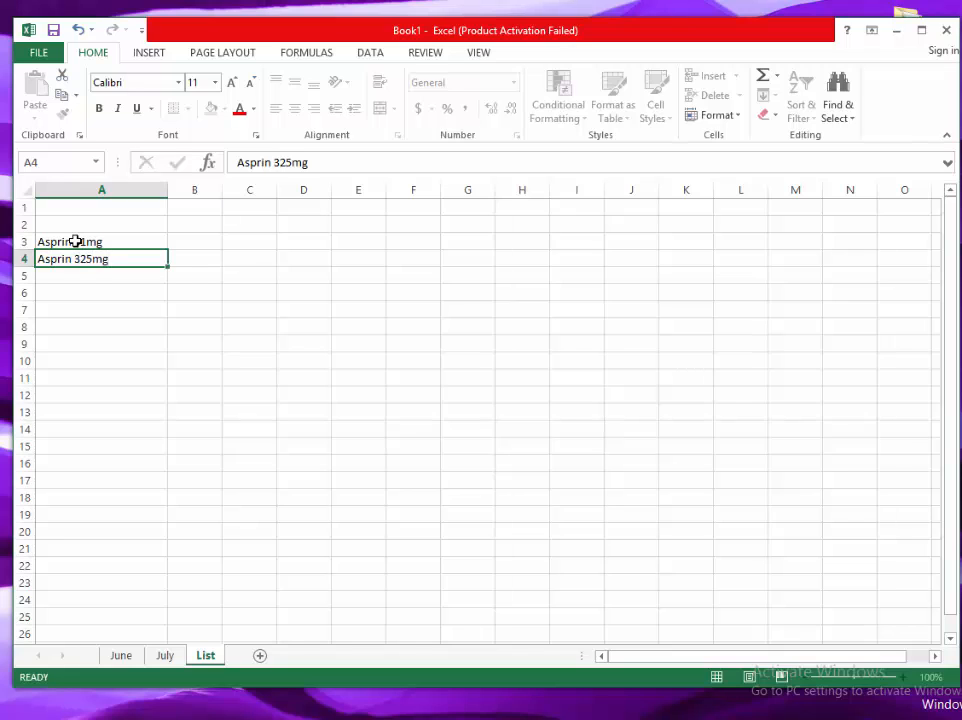
Enter "Glipizide 10mg" in A5 and "Glipizide 2.5mg" in A6 of the List worksheet
key("Return")
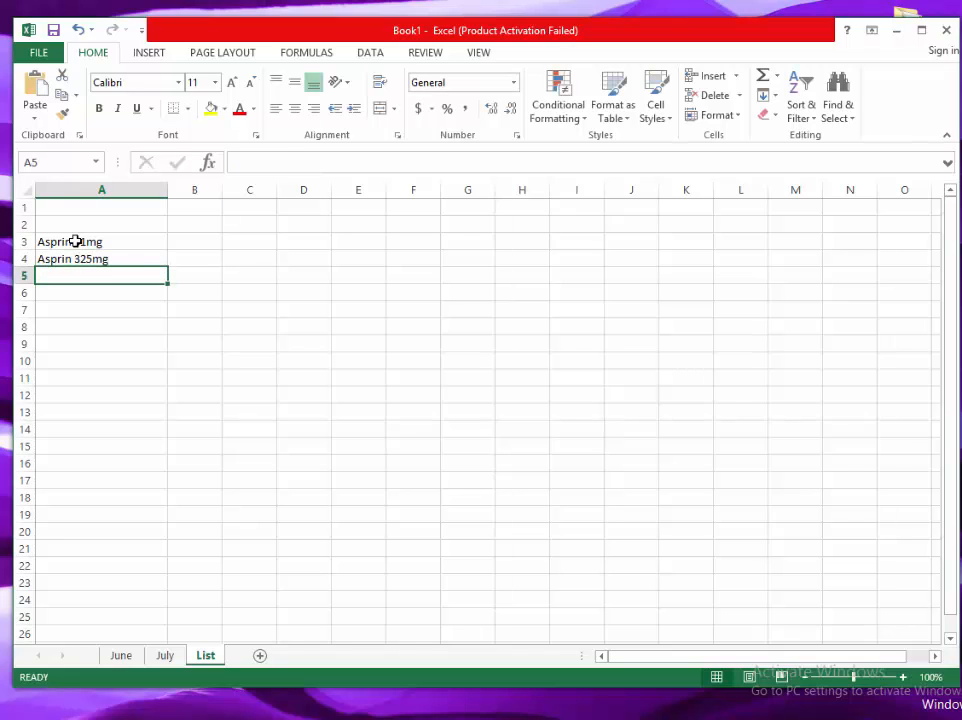
type("Glipi")
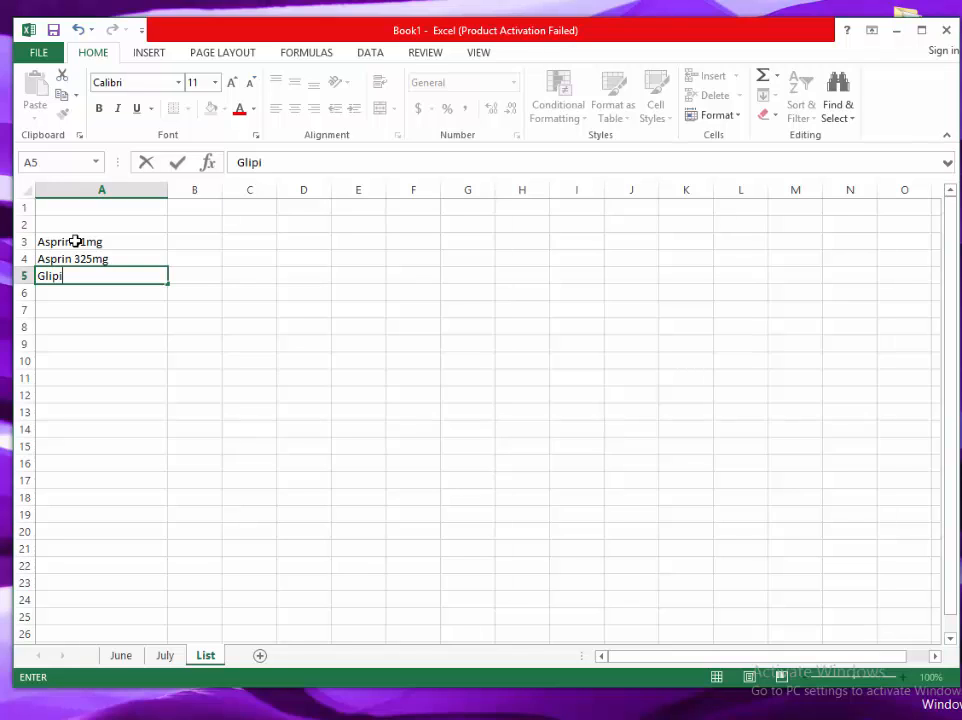
type("zide 10mg")
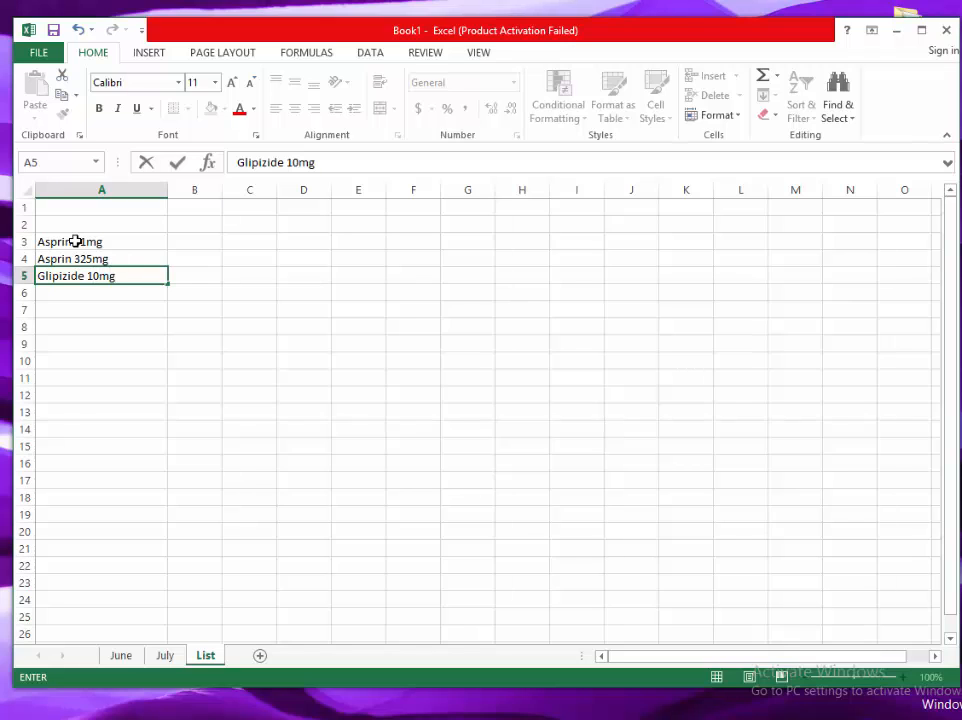
key("Return")
type("Gli")
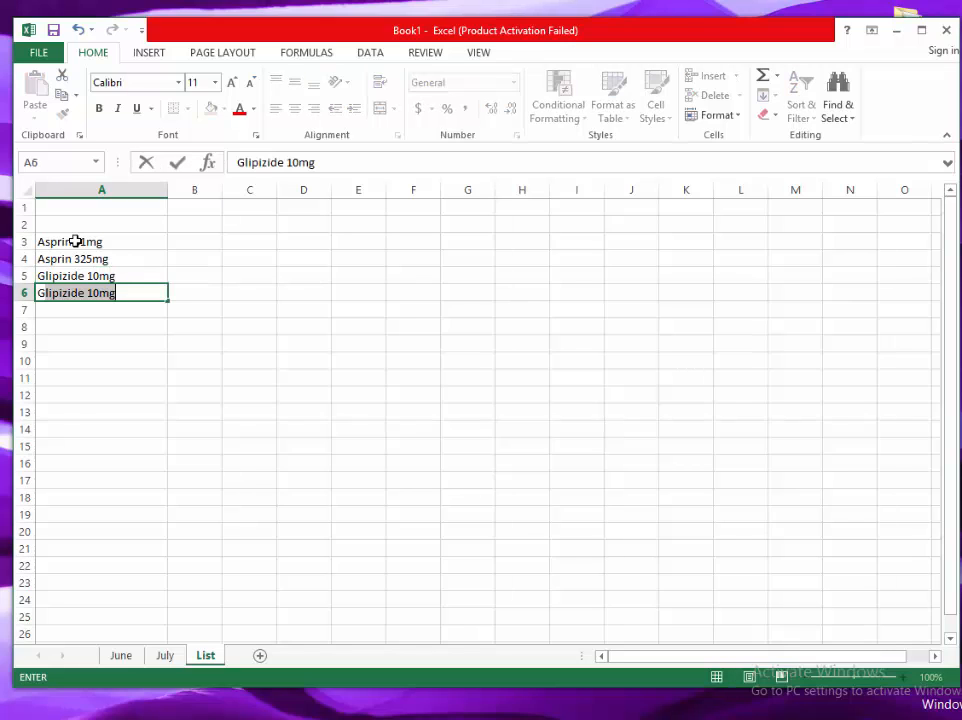
type("pizide ")
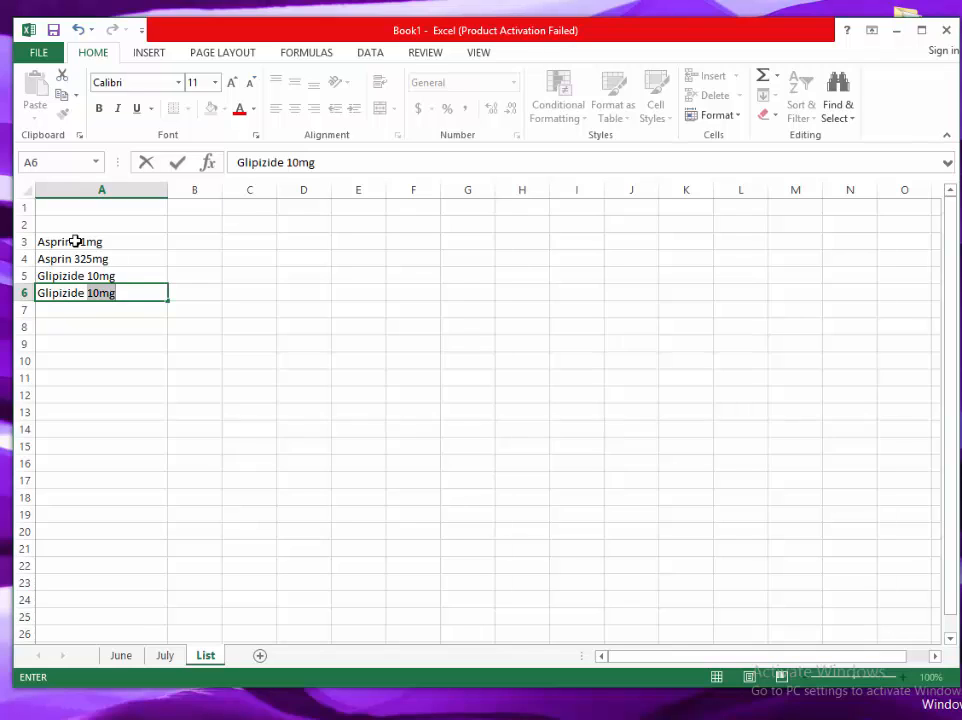
type("2.")
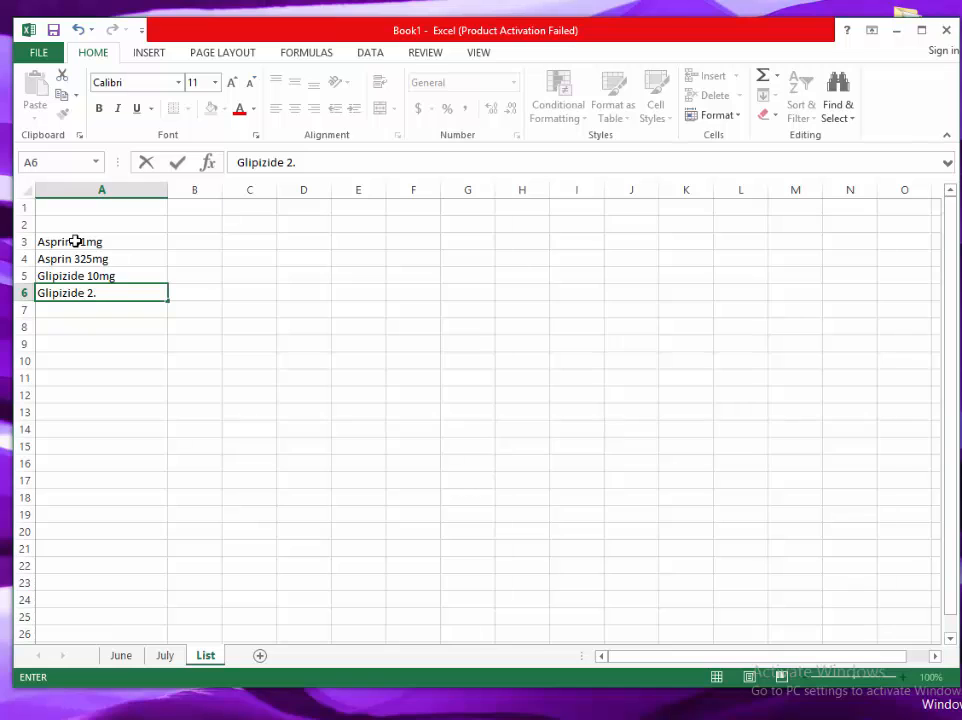
type("5mg")
key("Return")
Enter "Metformin 1000mg" in A7 and "Depakote 500mg" in A8 of the List worksheet
type("M")
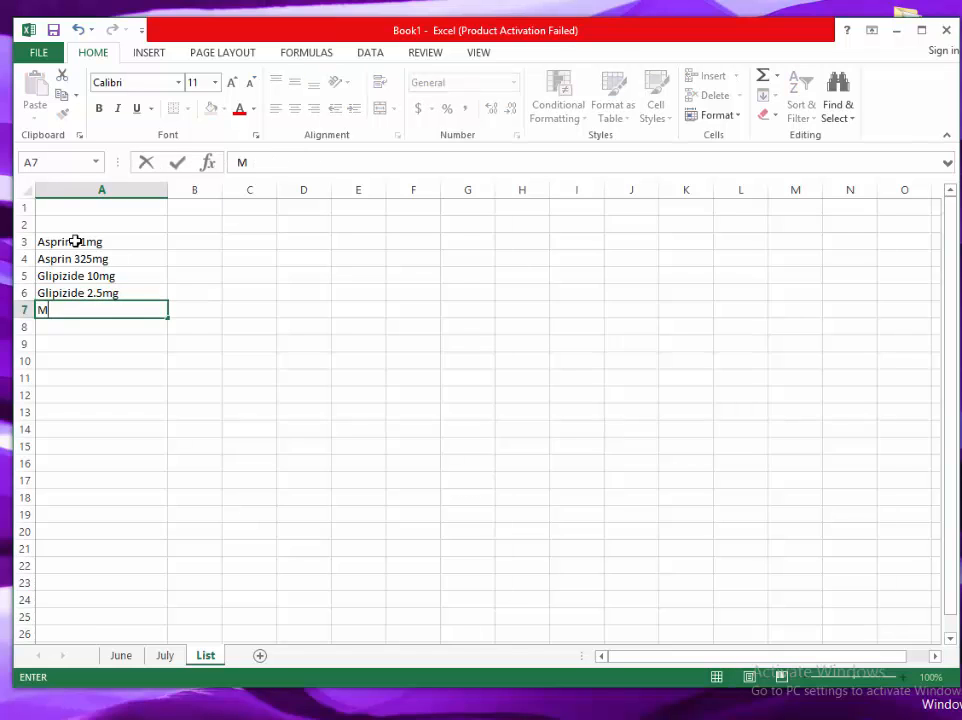
type("etformin ")
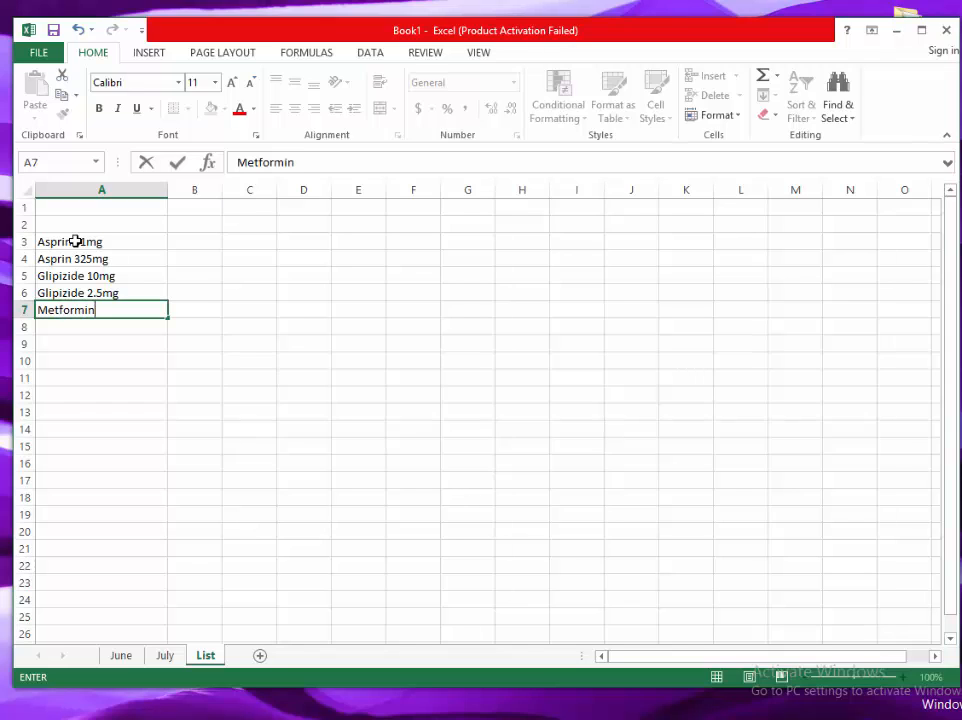
type("1000mg")
key("Return")
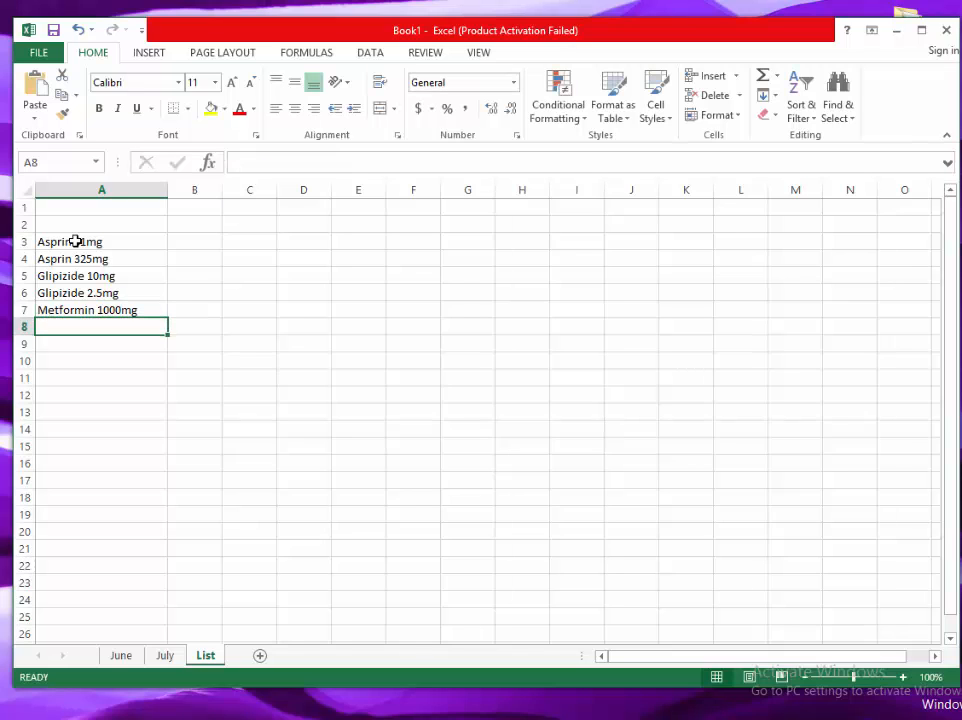
type("Depak")
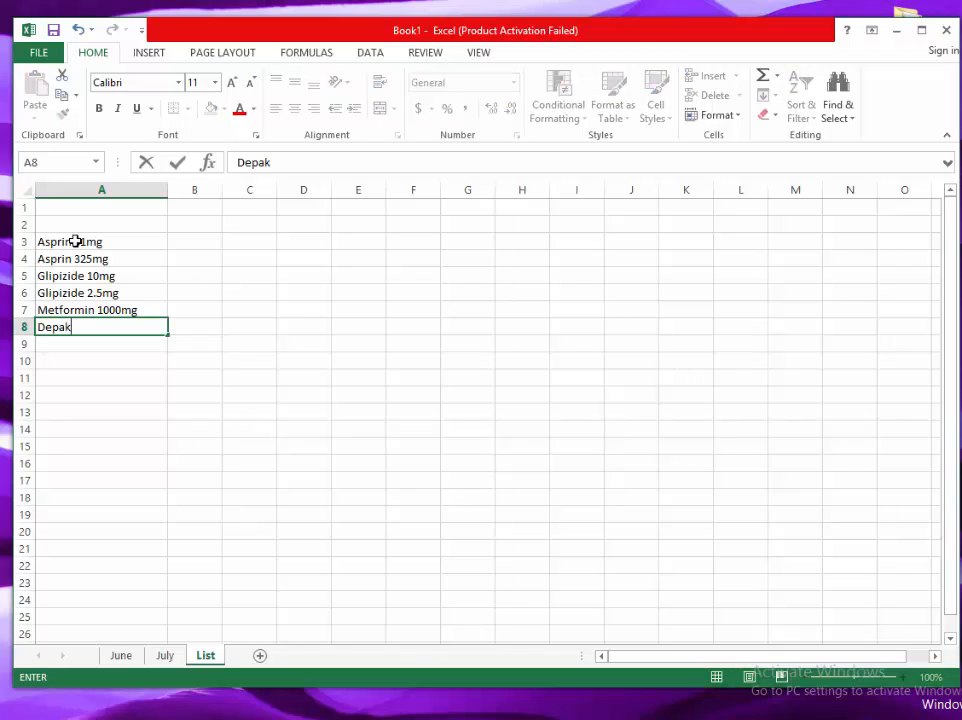
type("ote 500")
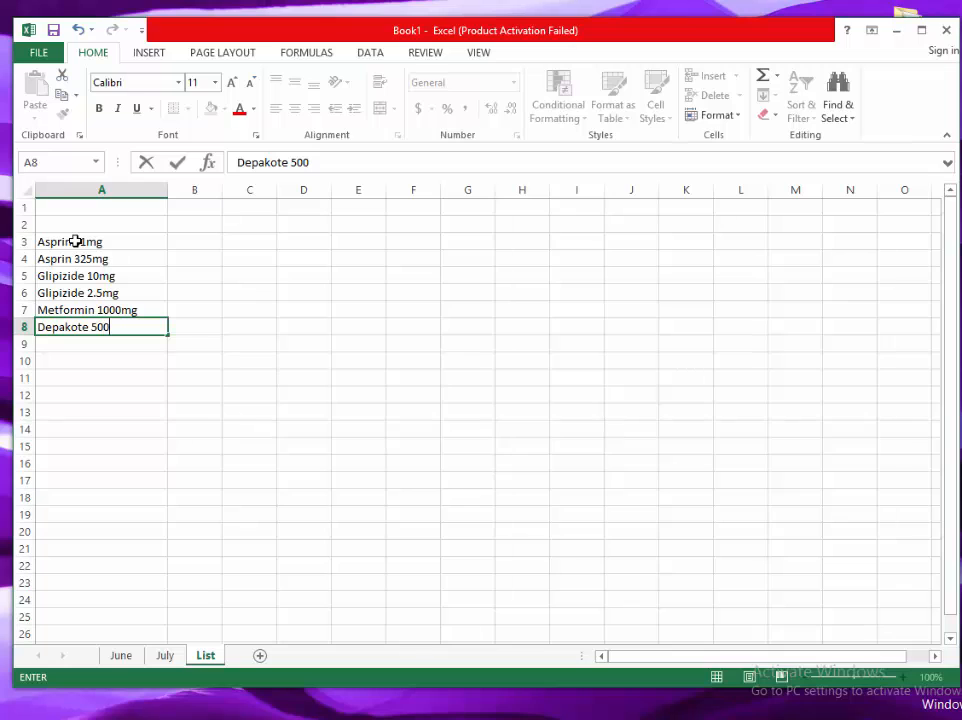
type("mg")
key("ctrl+Return")
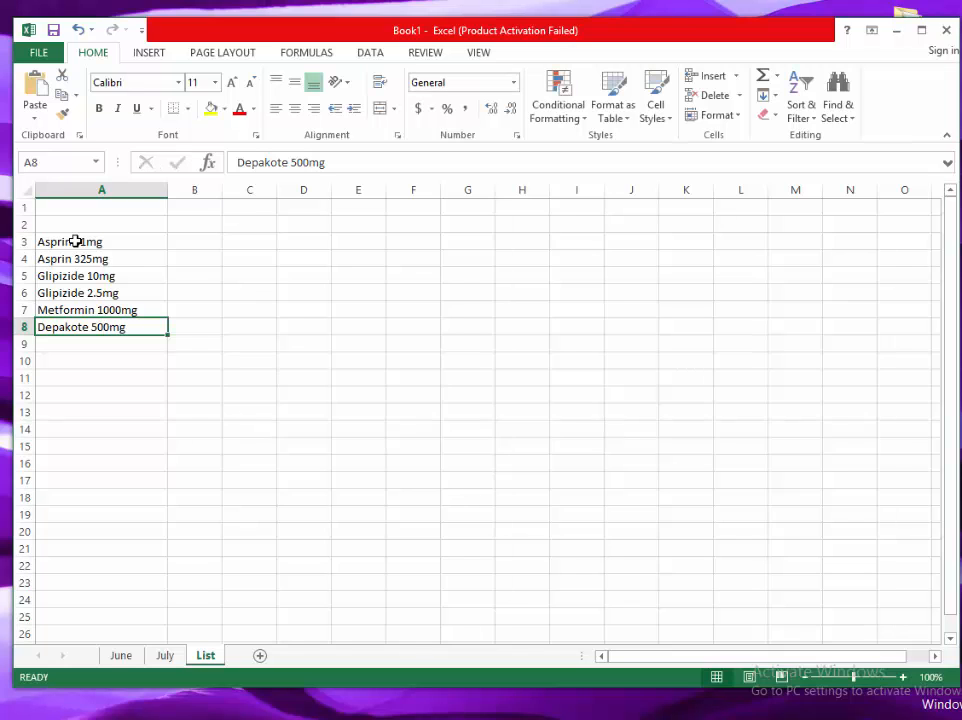
Enter "Celexa 20mg" in A9 and "Metoporol 25mg" in A10 of the List worksheet
key("Return")
type("C")
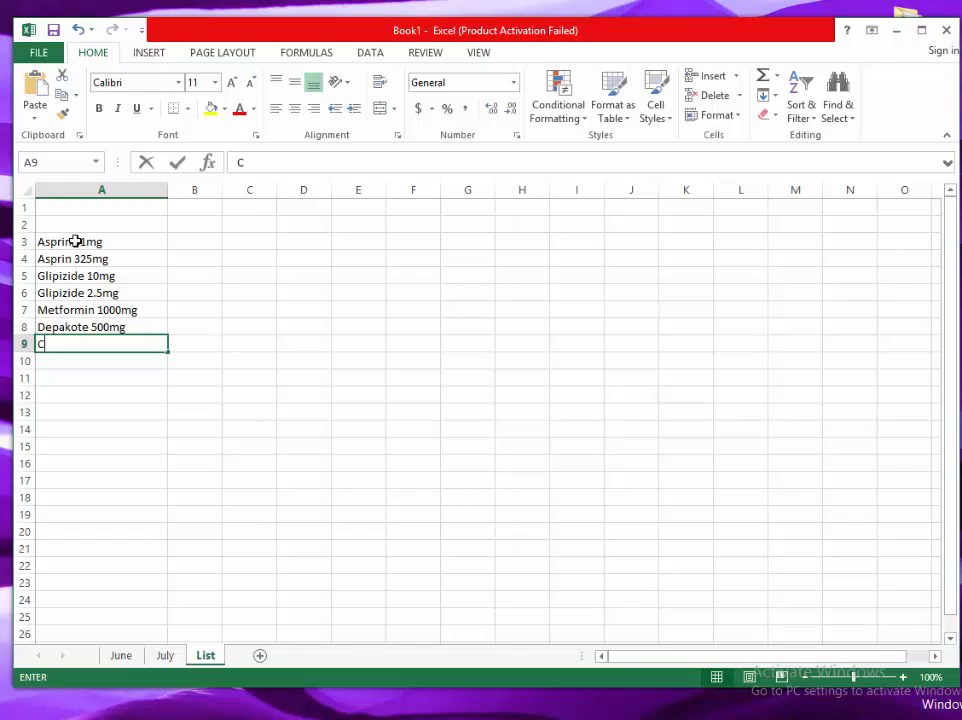
type("elexa")
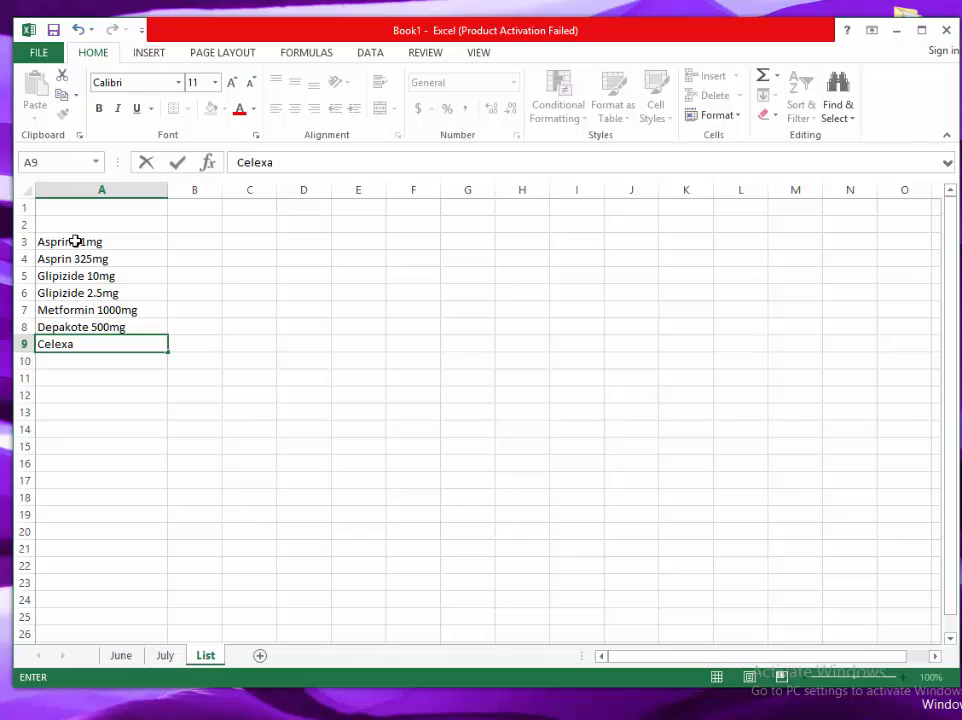
type(" 20mg")
key("ctrl+Return")
key("Return")
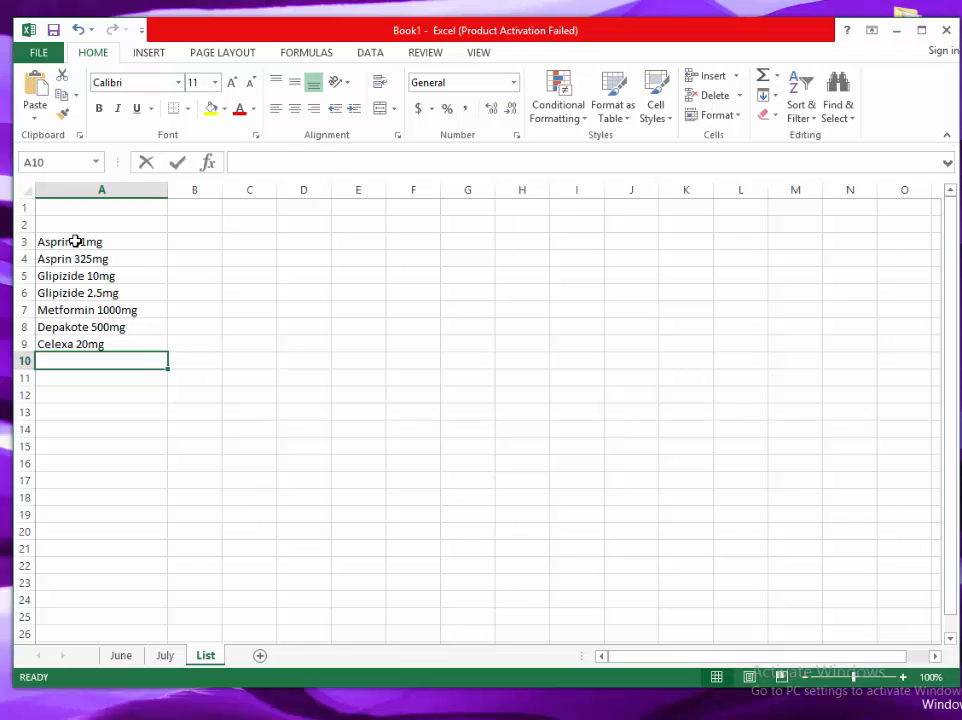
type("Metopo")
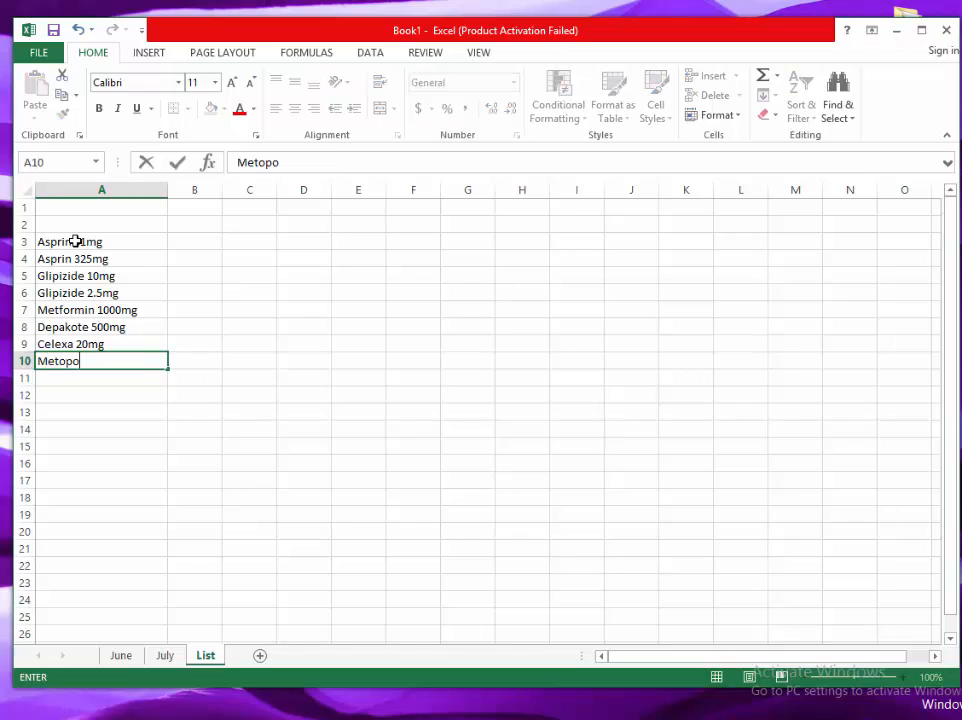
type("rol 25mg")
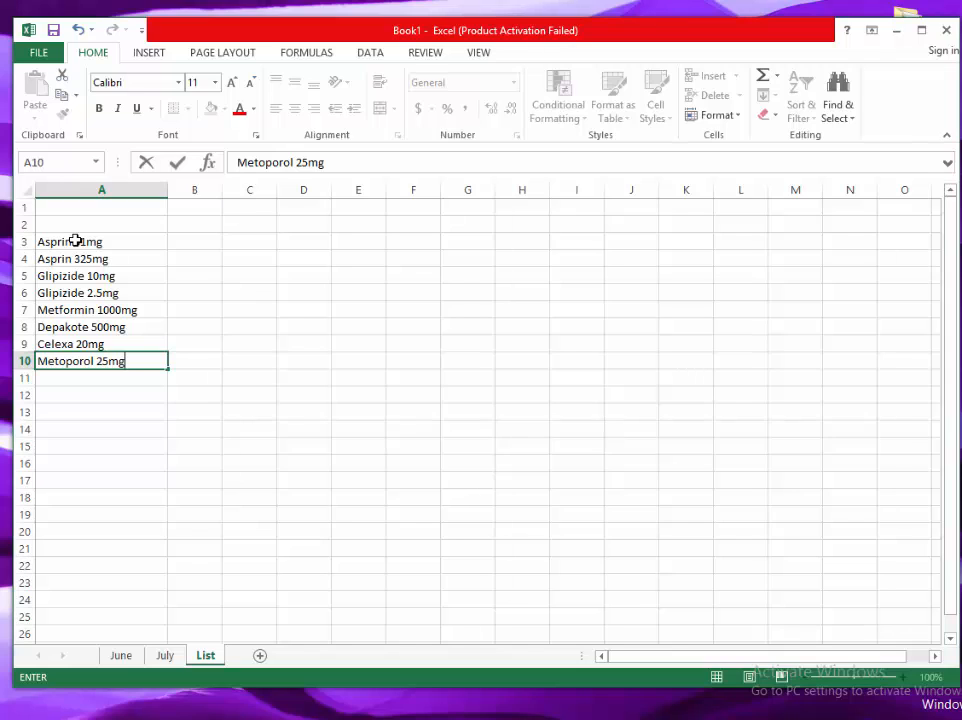
left_click_drag(87, 241, 91, 360)
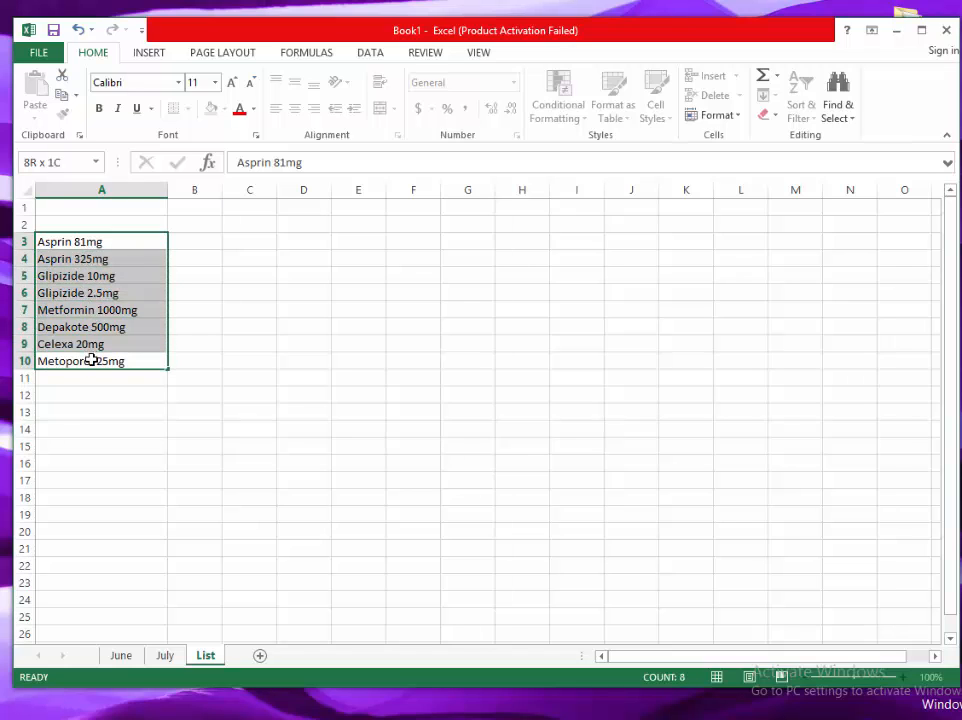
left_click_drag(91, 360, 91, 360)
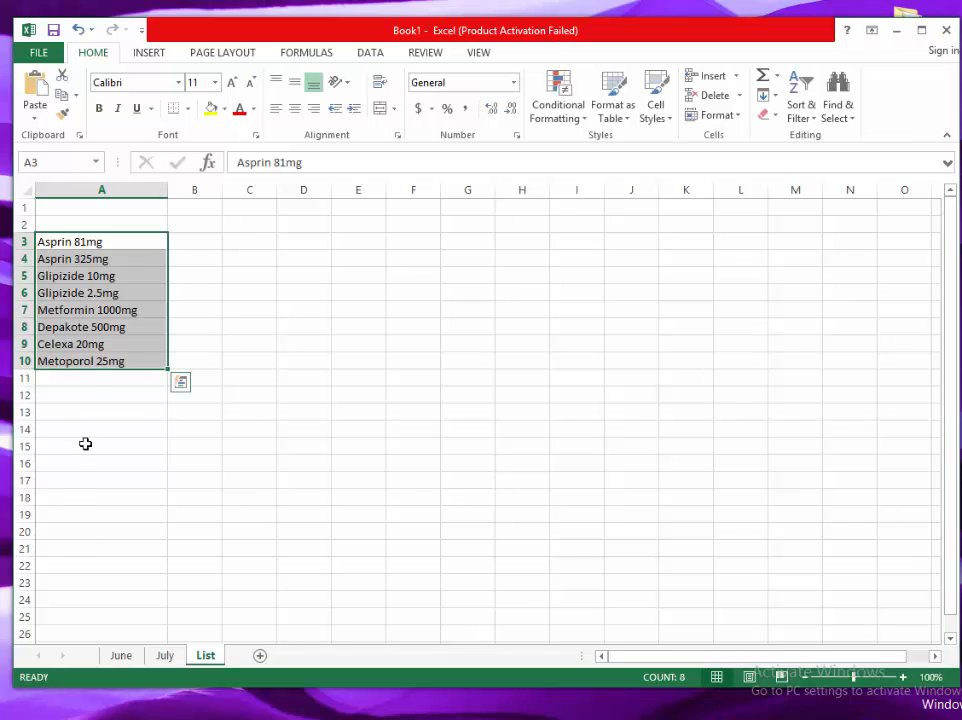
left_click(80, 258)
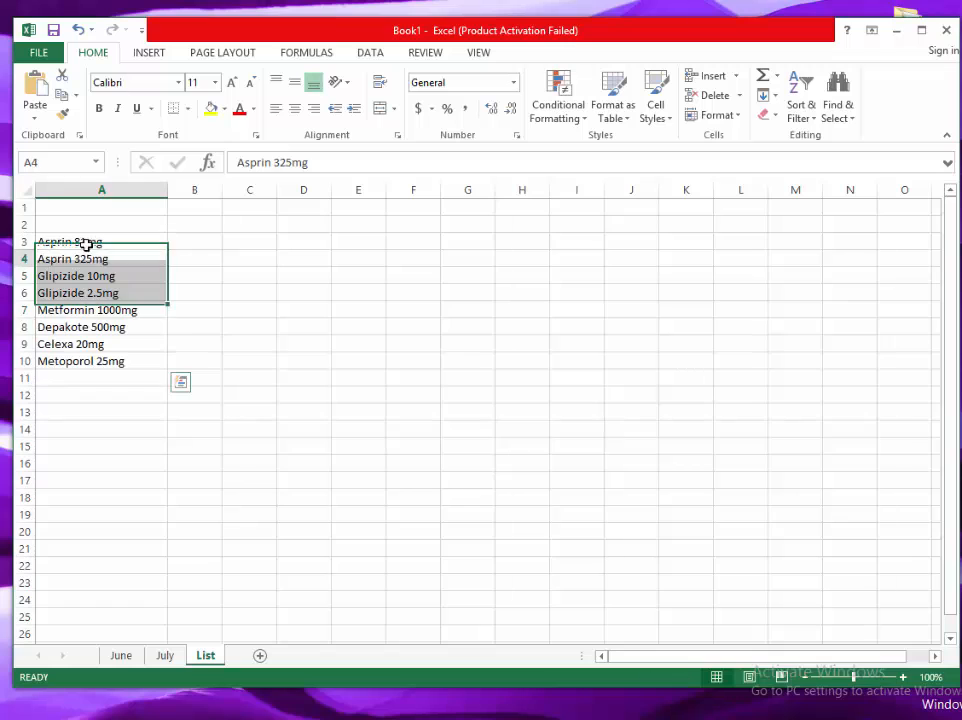
left_click_drag(86, 245, 89, 269)
left_click(92, 242)
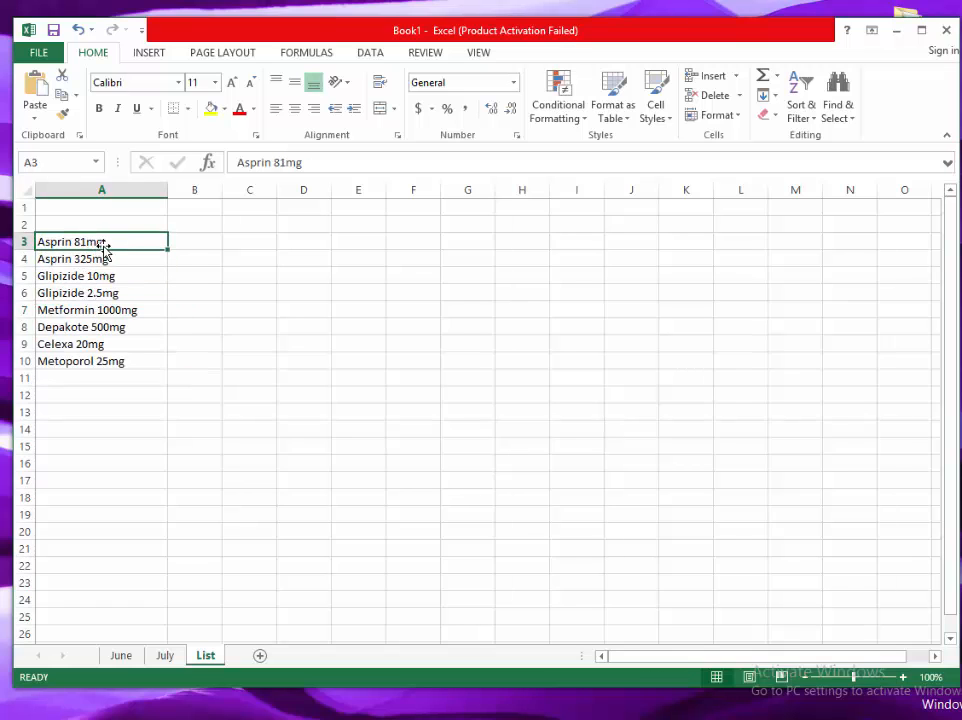
Define the workbook-wide name "Meds" for A3:A10 of the List worksheet, with the comment "Medication list"
left_click_drag(101, 247, 106, 358)
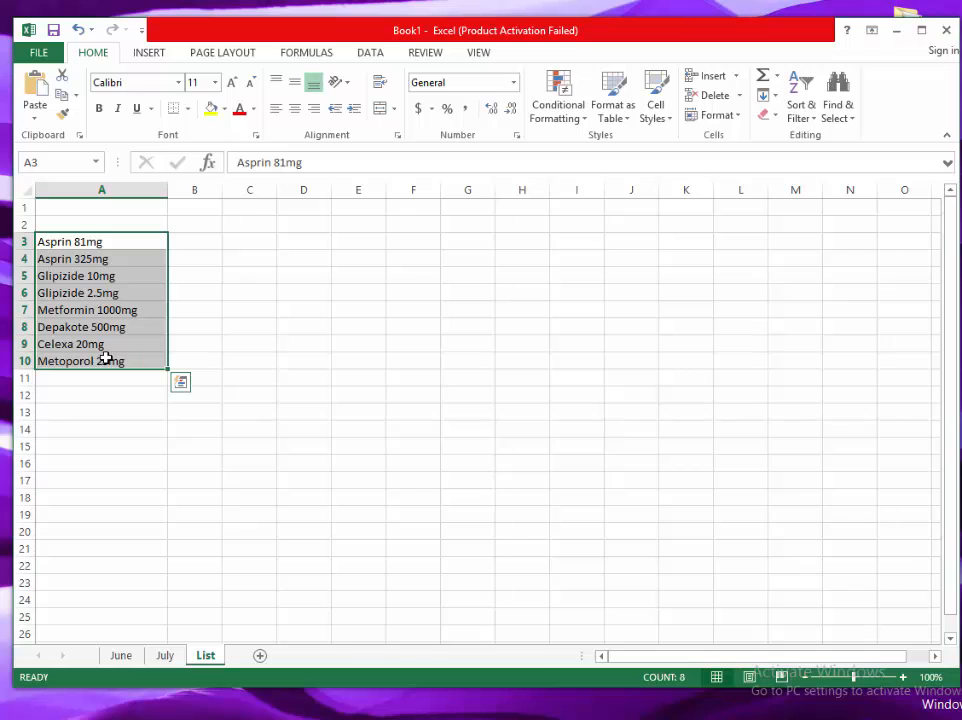
right_click(106, 359)
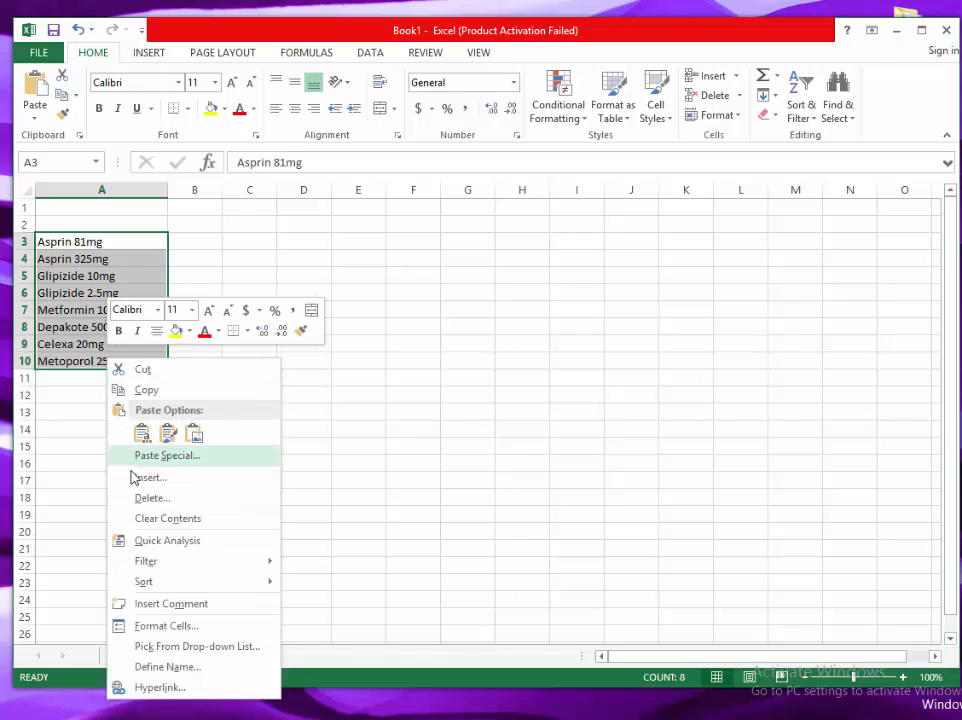
left_click(160, 667)
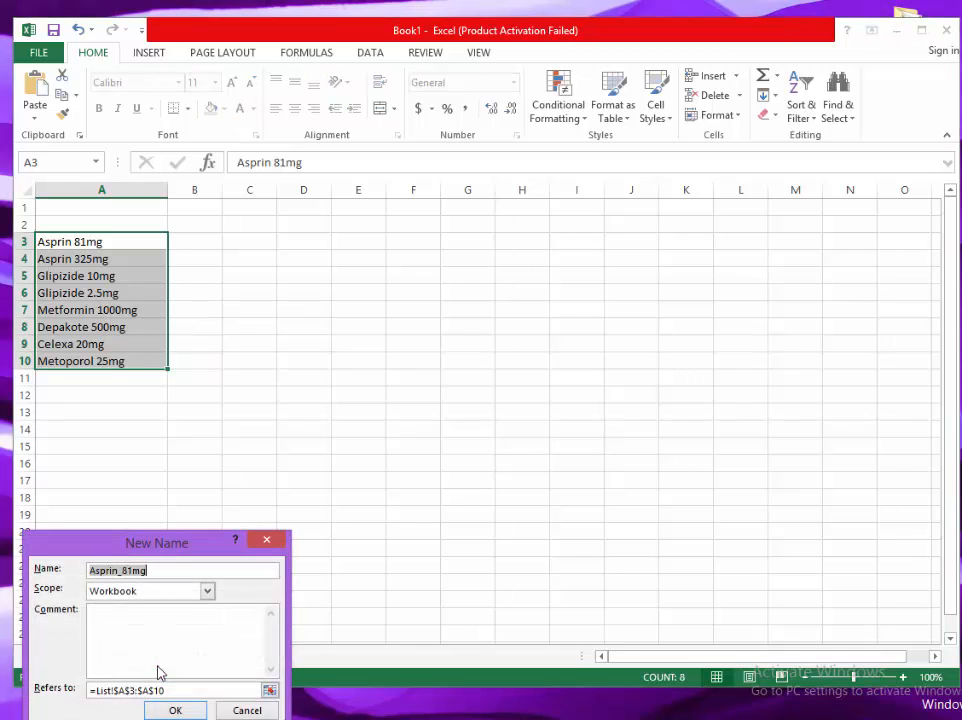
type("Meds")
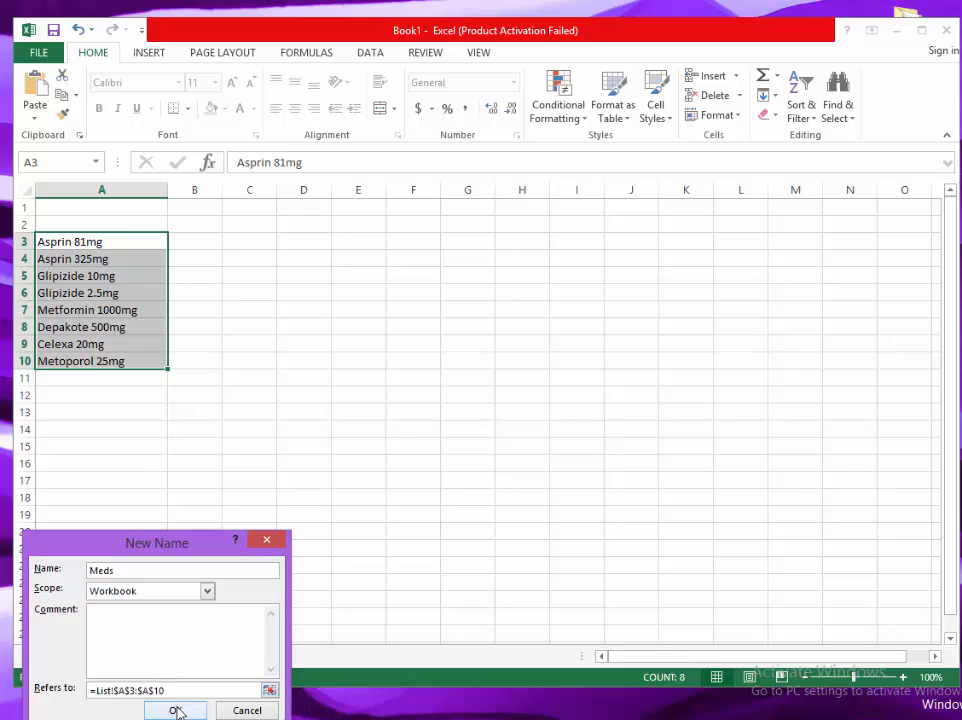
left_click(129, 626)
type("Medication ")
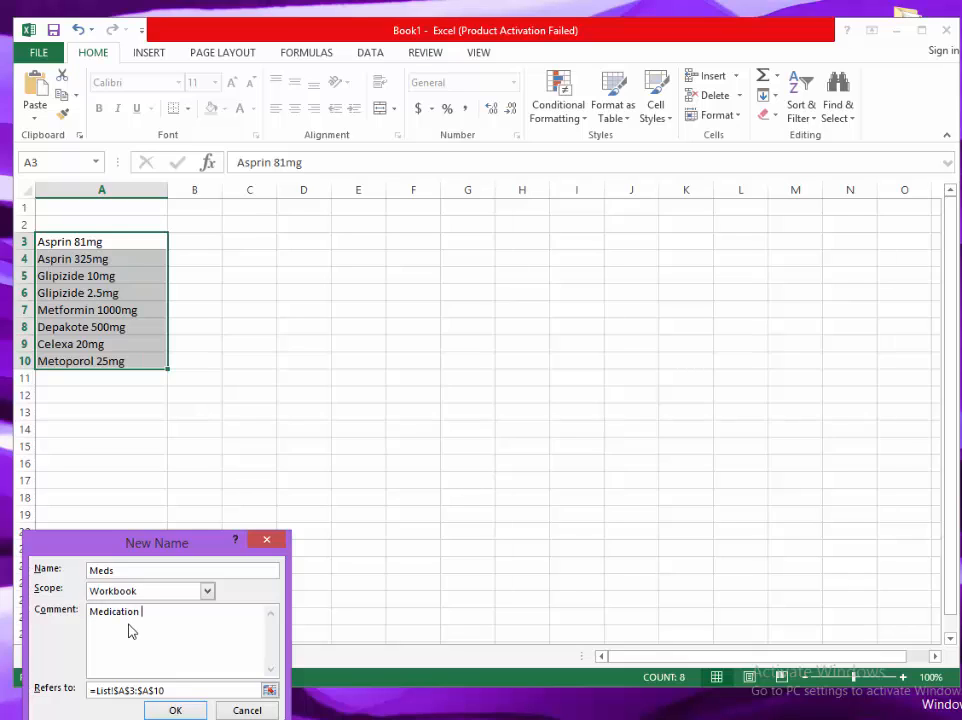
type("list")
left_click(172, 710)
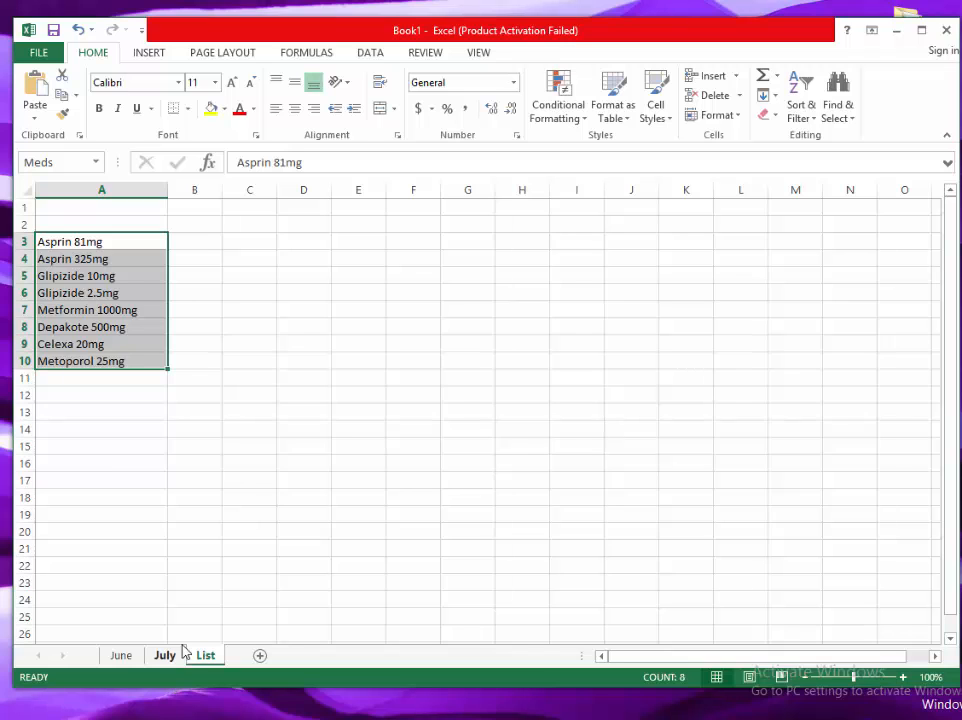
On the June worksheet, select cell A4 and slightly reduce the height of row 3
left_click(121, 656)
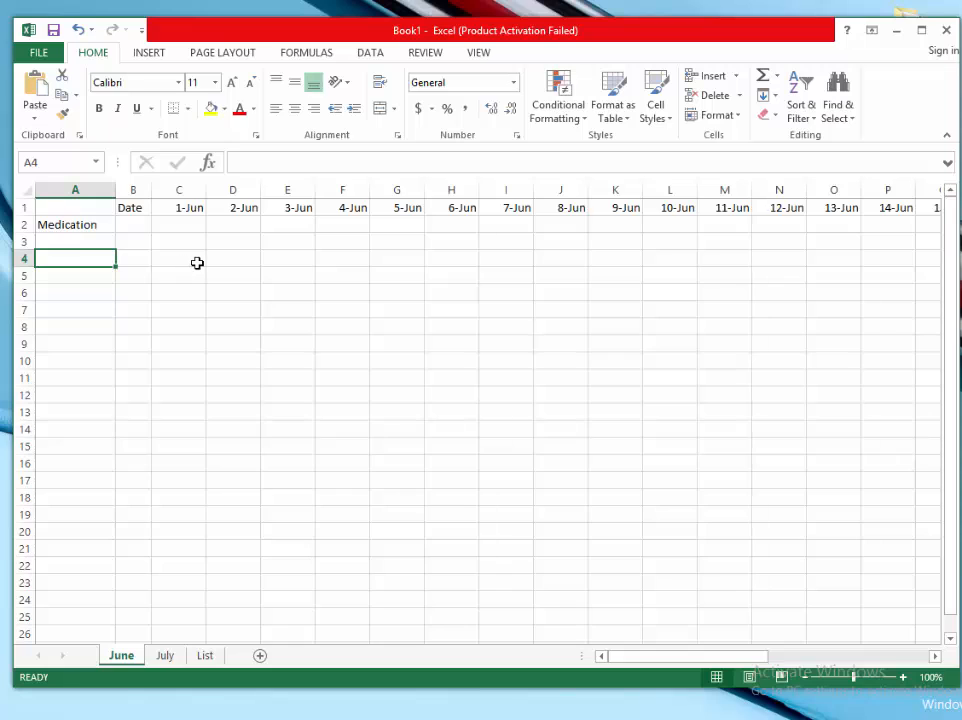
left_click_drag(177, 265, 125, 266)
left_click(87, 266)
mouse_move(28, 250)
left_mouse_down()
mouse_move(28, 239)
mouse_move(28, 260)
mouse_move(28, 247)
left_mouse_up()
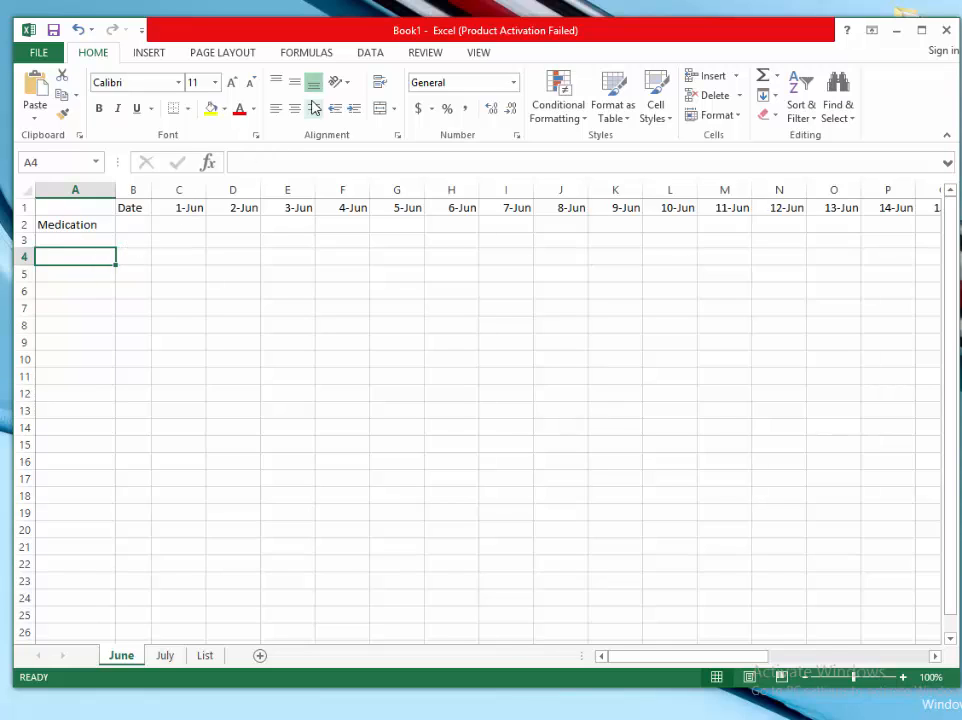
Give cell A4 of the June worksheet a List data validation rule with =Meds as its source
left_click(370, 54)
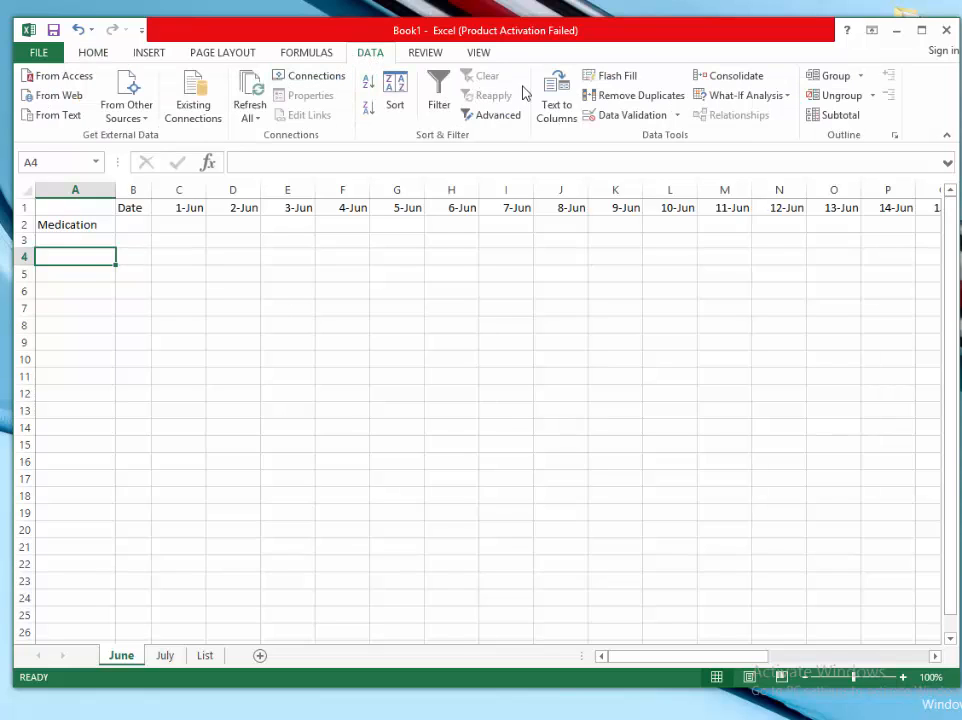
left_click(678, 117)
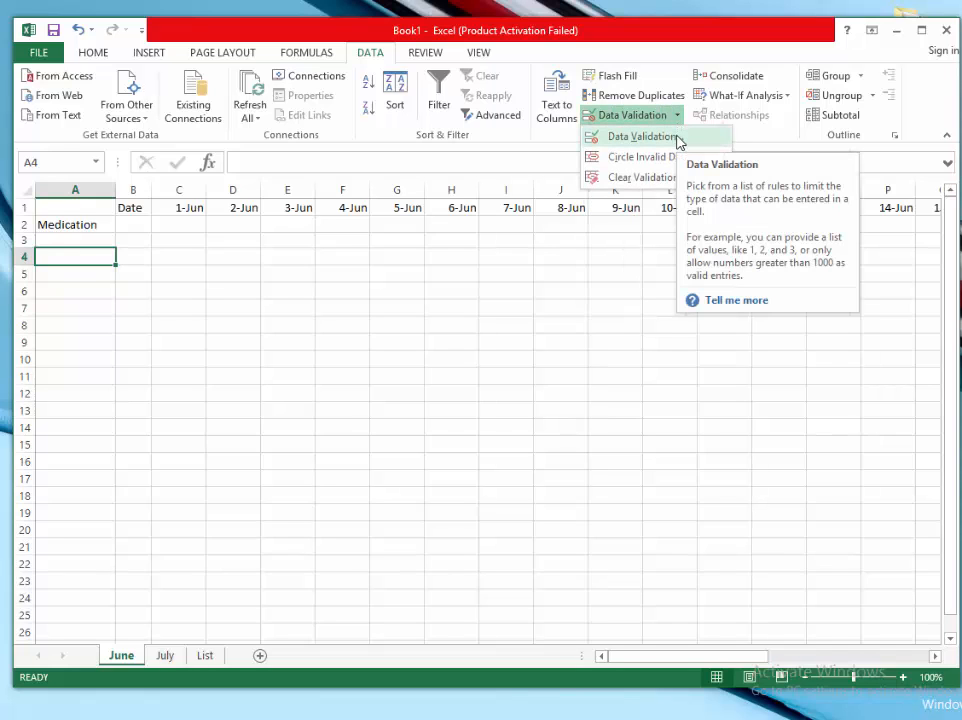
left_click(677, 141)
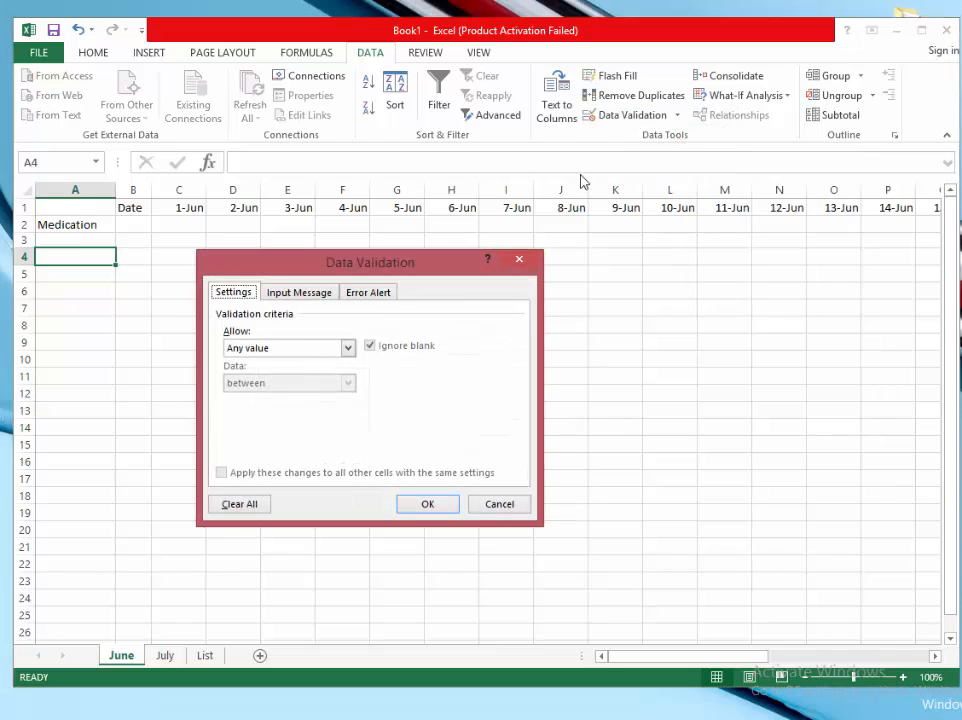
left_click_drag(421, 268, 384, 217)
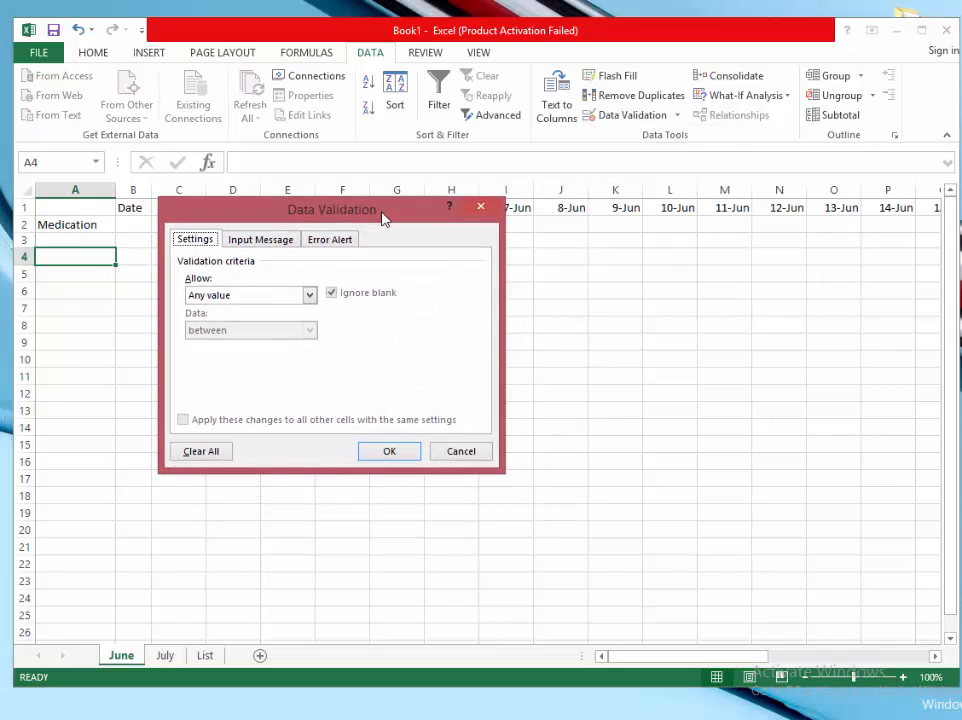
left_click(247, 240)
left_click(322, 240)
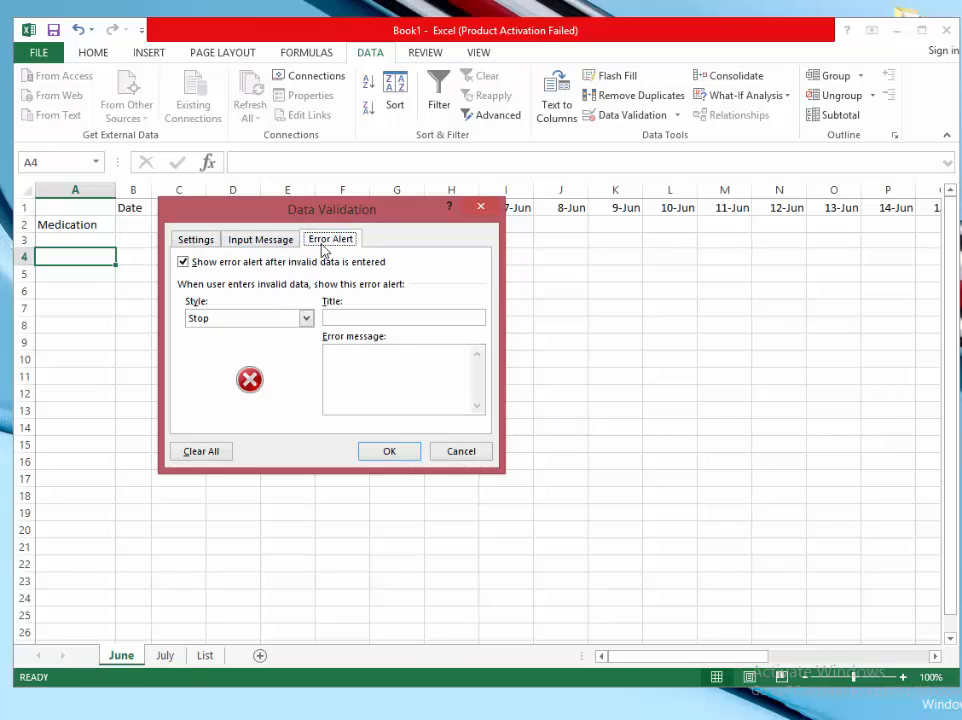
left_click(199, 240)
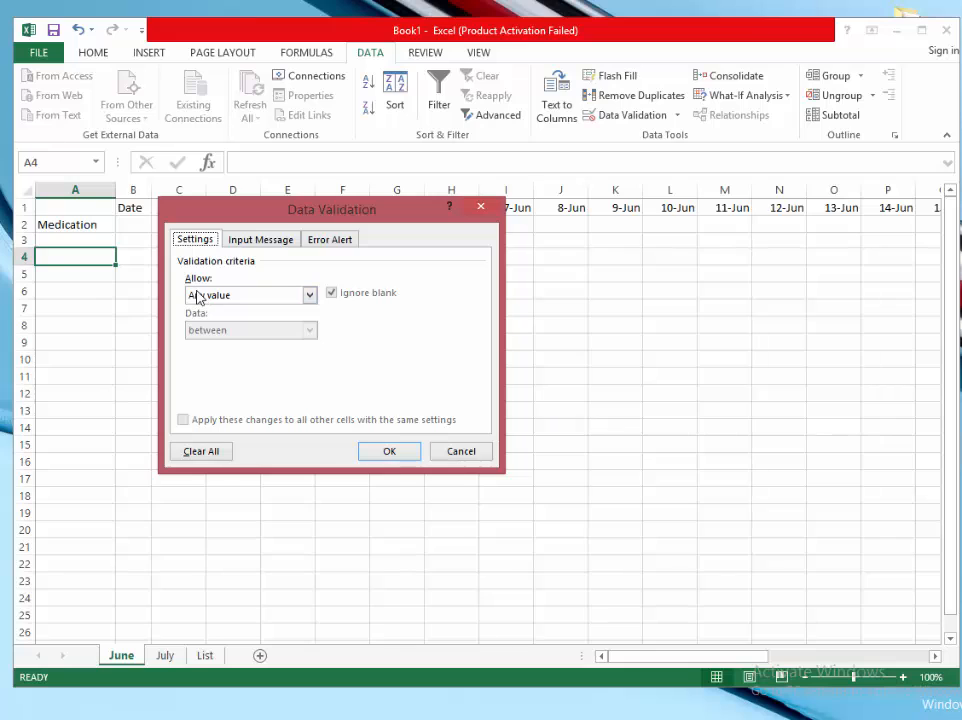
left_click(310, 295)
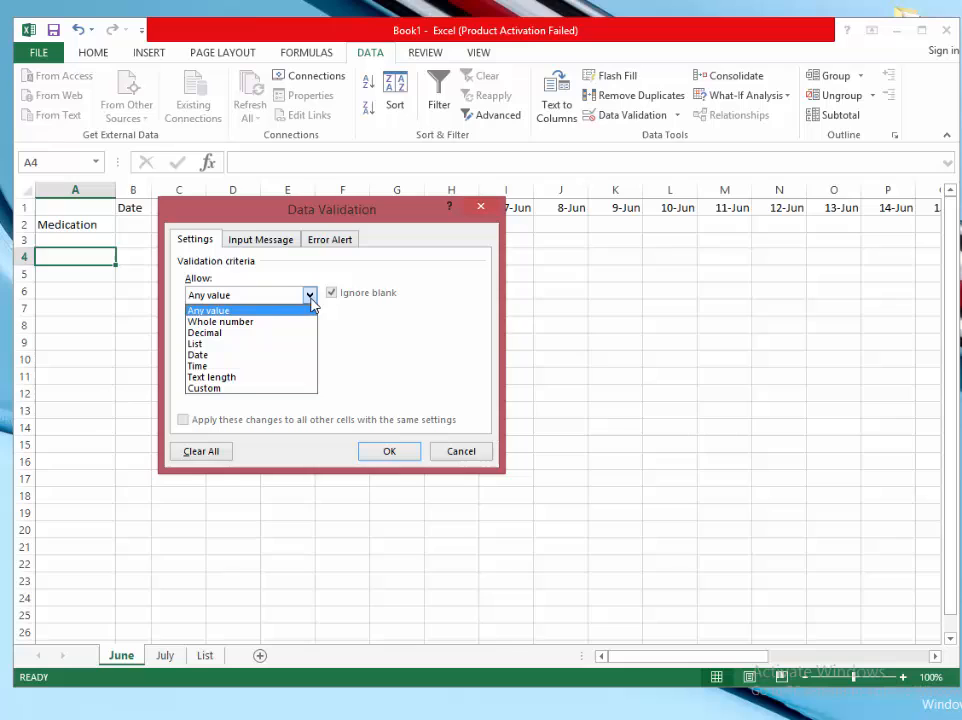
left_click(240, 344)
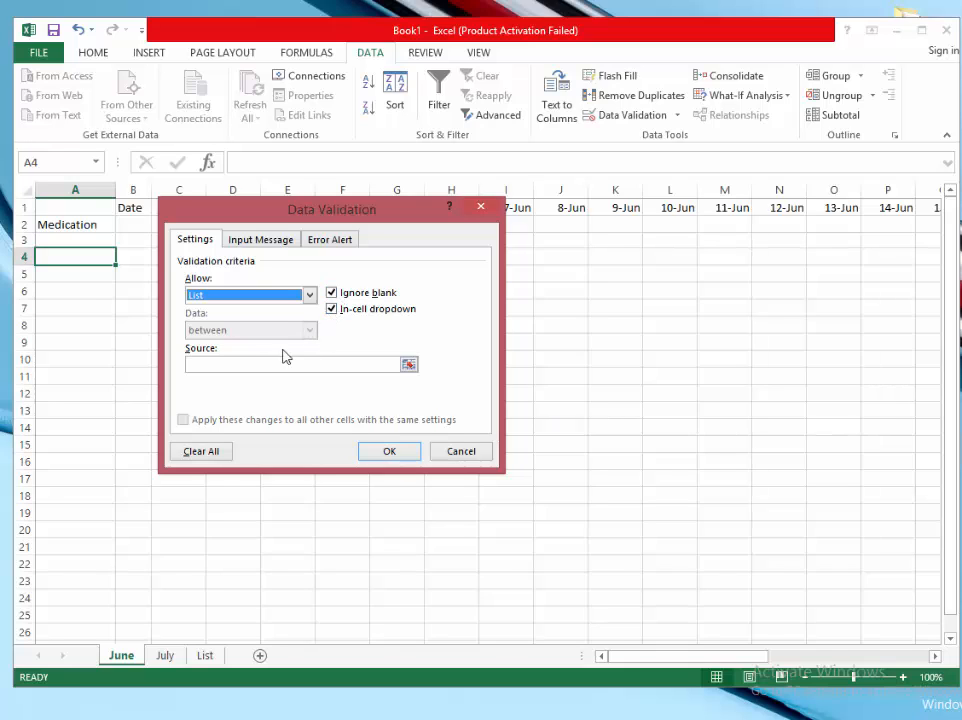
left_click(210, 364)
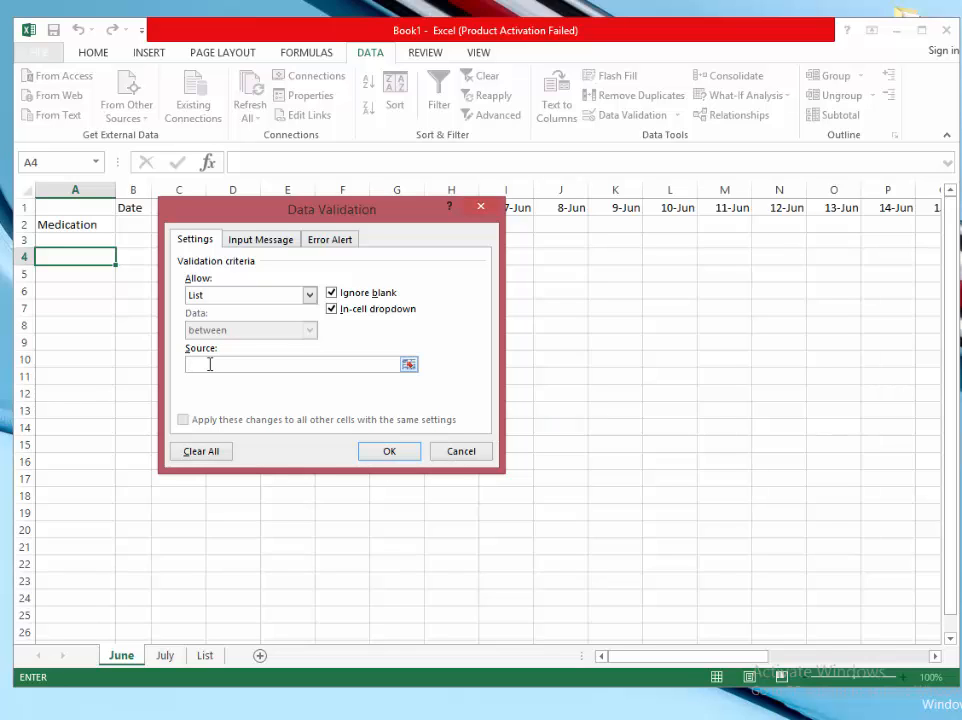
type("=")
type("Meds")
Add a validation input message titled "Meds" reading "Please choose a medication from the drop down list"
left_click(285, 240)
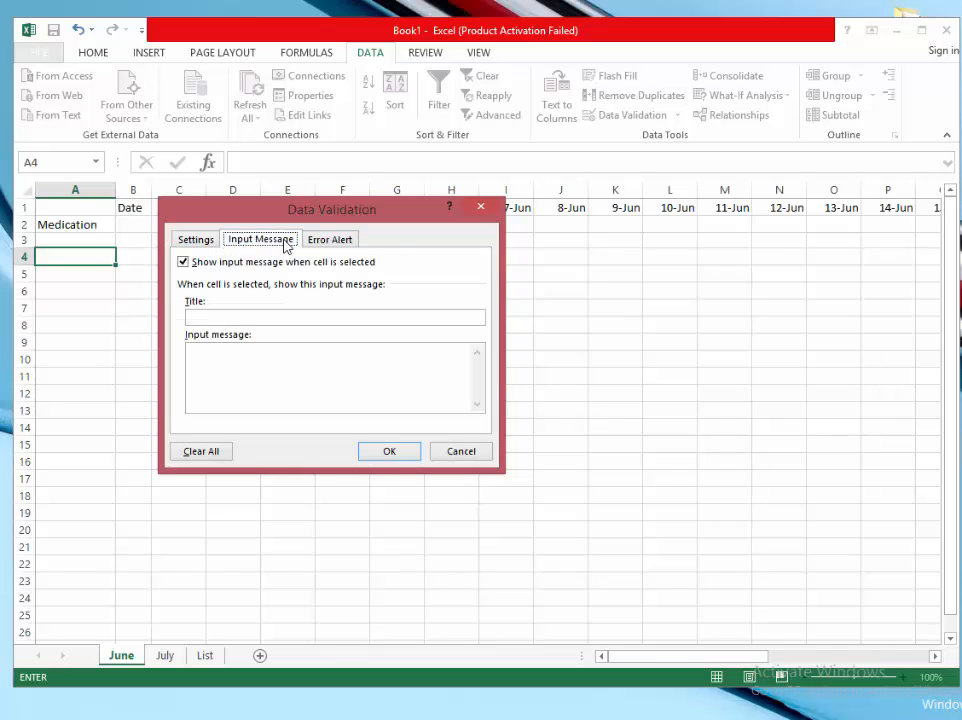
left_click(232, 319)
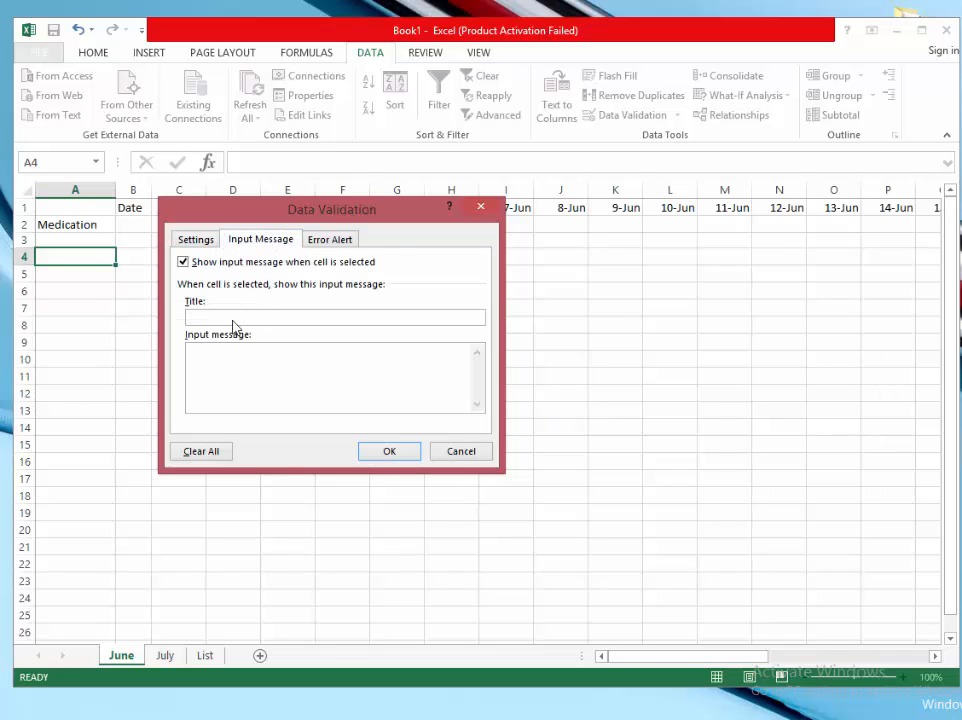
type("Meds")
left_click(213, 356)
type("Please choose ")
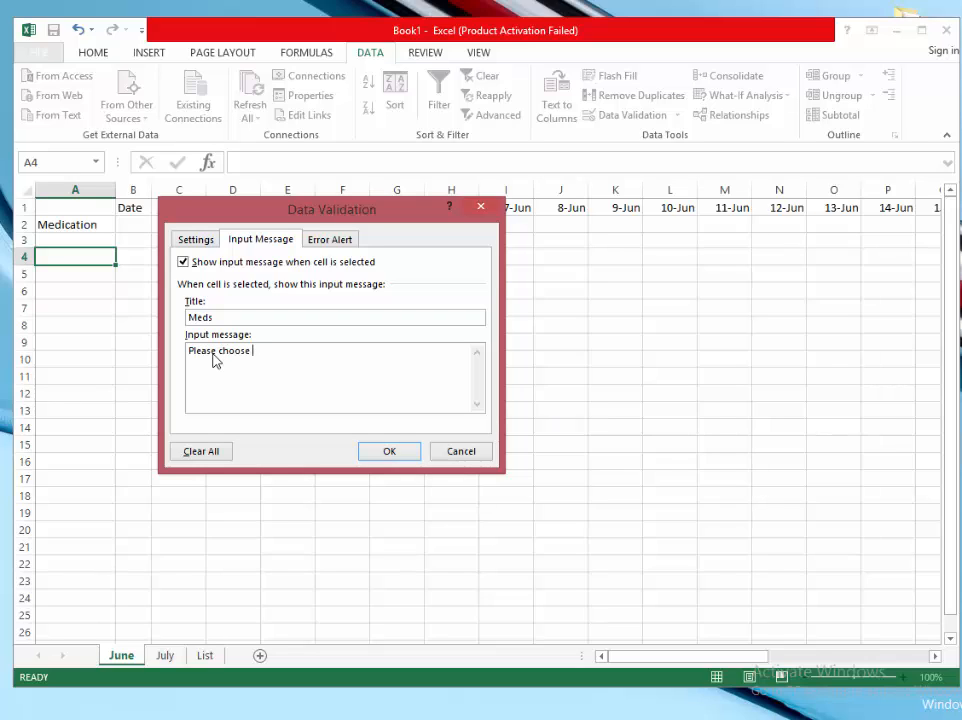
type("a medic")
key("BackSpace")
type("ation from the drop ")
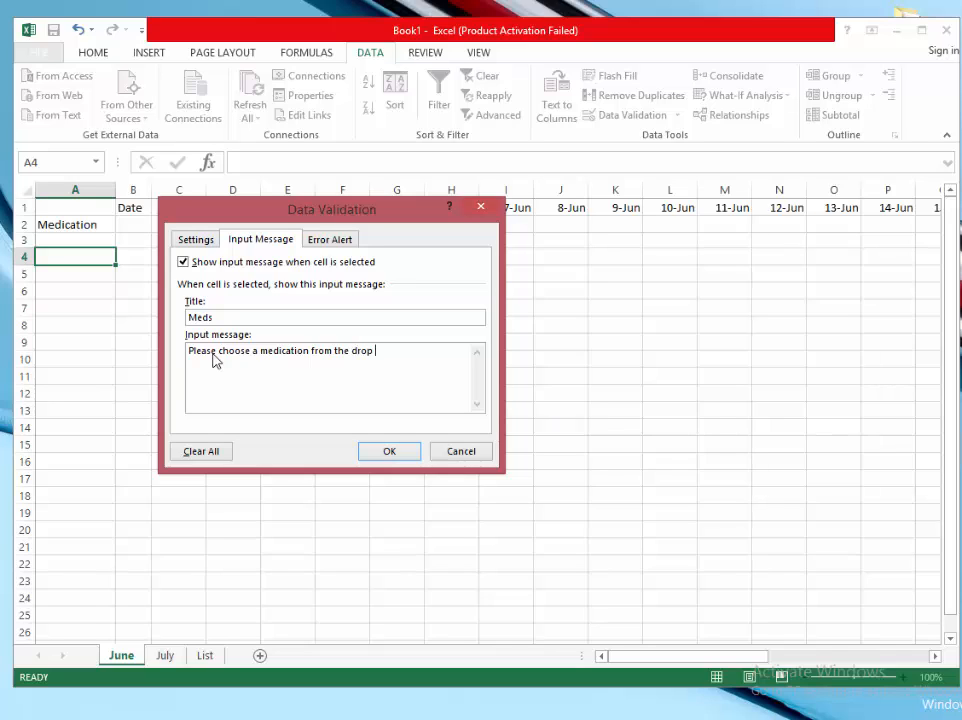
type("down list")
Add a Stop error alert titled "Error" with a message to choose only from drop down list, and apply the validation to A4
left_click(349, 241)
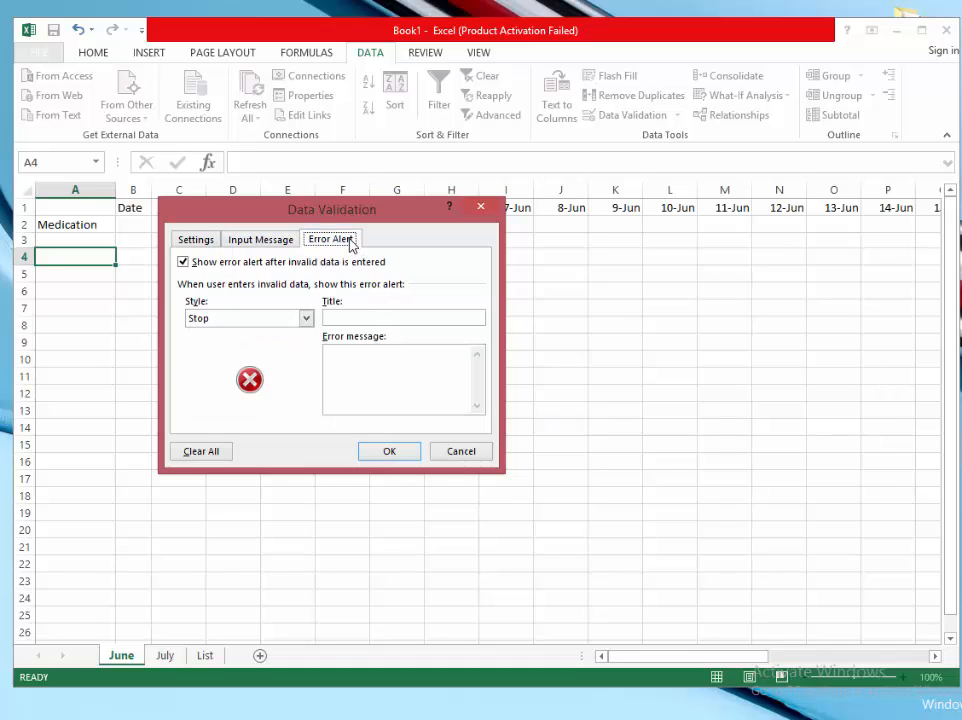
left_click(340, 360)
left_click(339, 319)
type("Error")
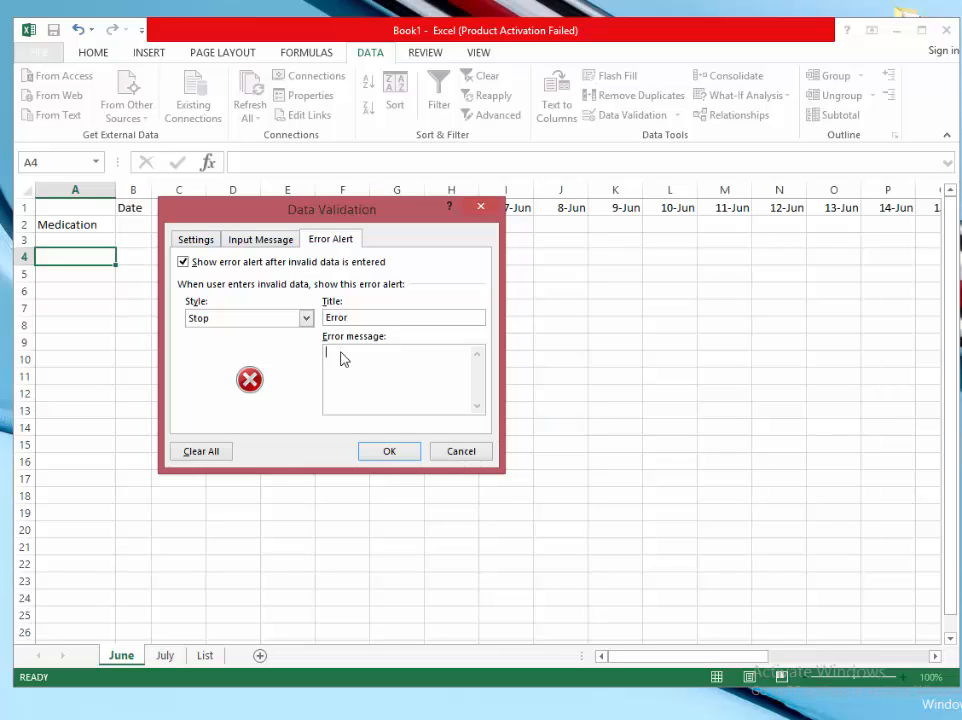
left_click(342, 359)
type("Marty says  choose only")
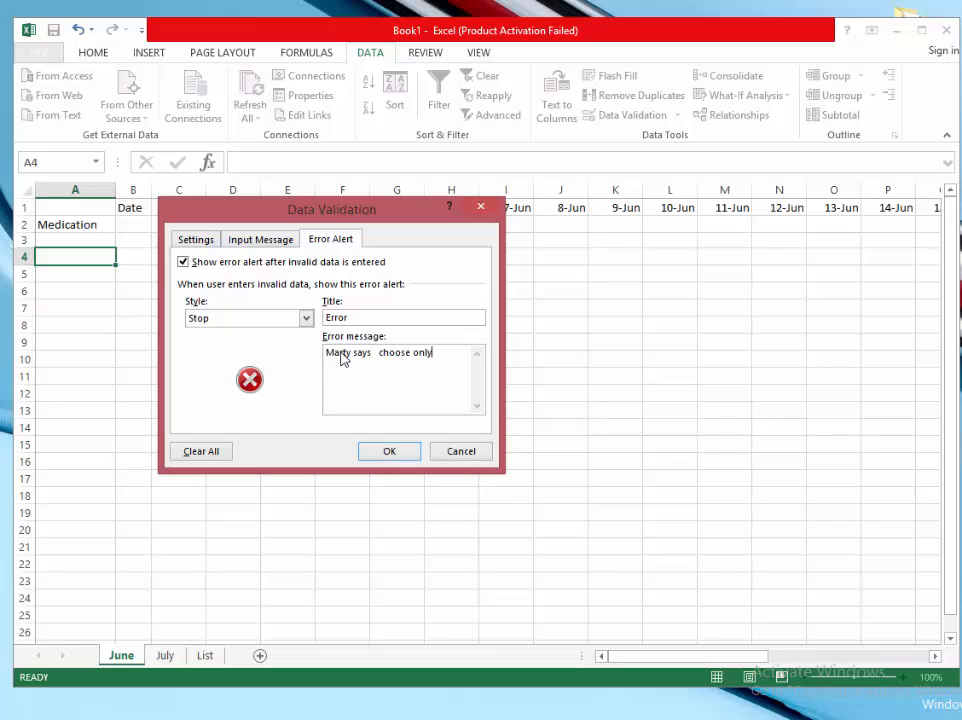
type(" from drop down list")
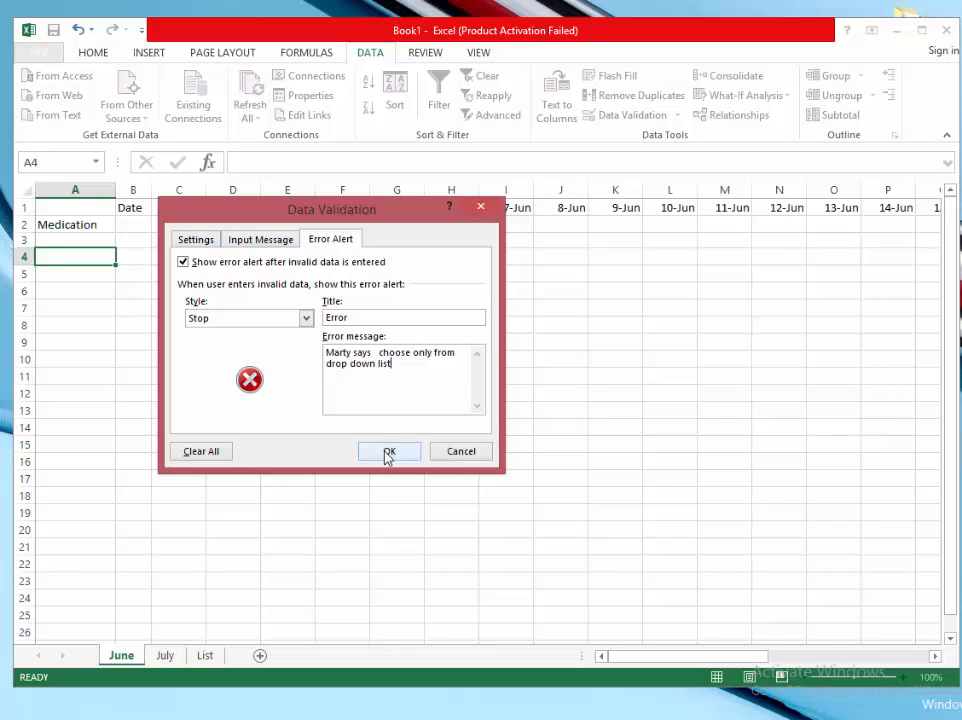
left_click(387, 453)
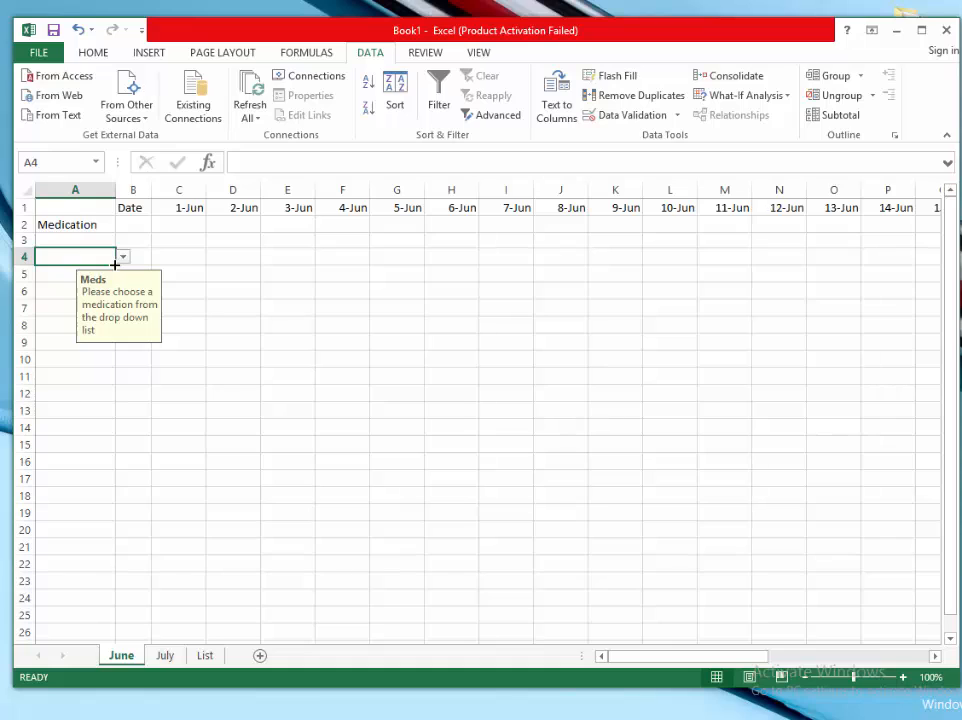
Fill the validation from A4 down through A20 and check it on A10 and A15
left_click_drag(115, 264, 111, 536)
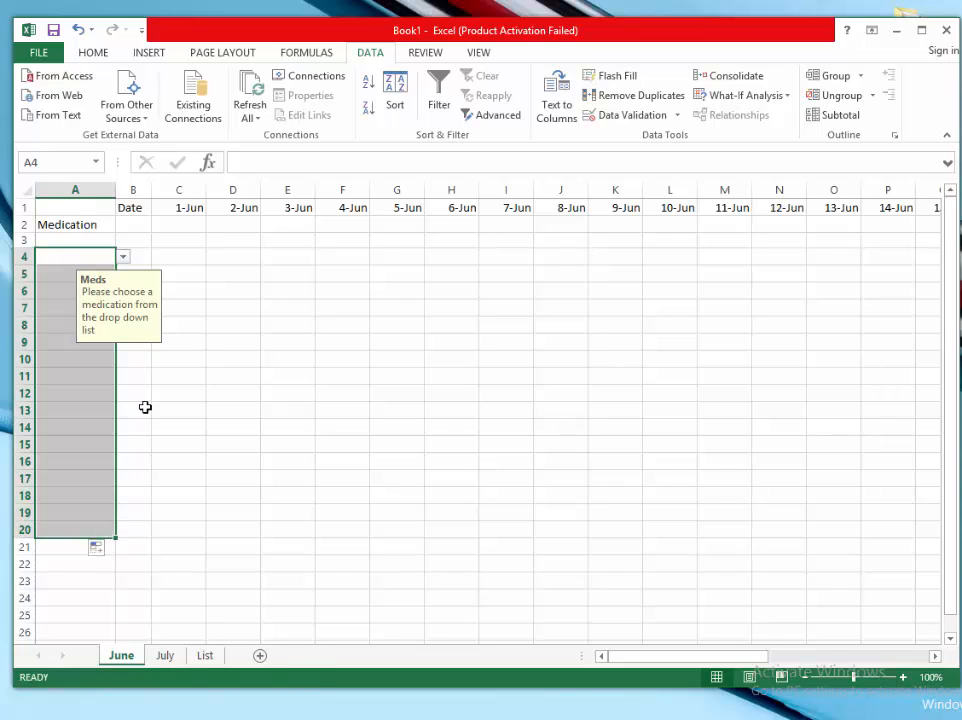
left_click(180, 290)
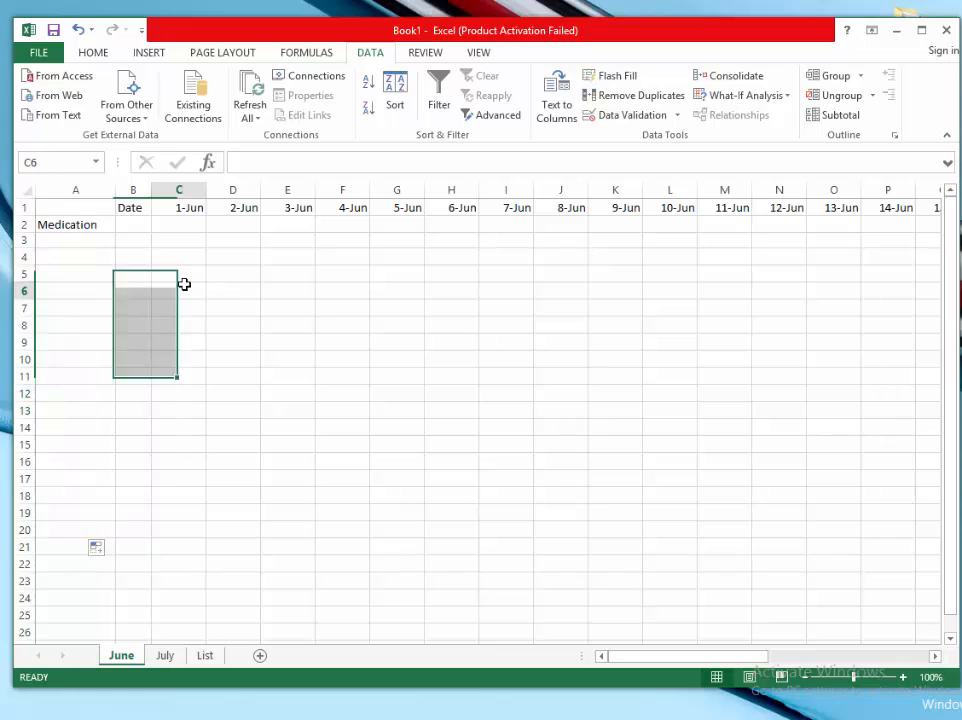
left_click(79, 359)
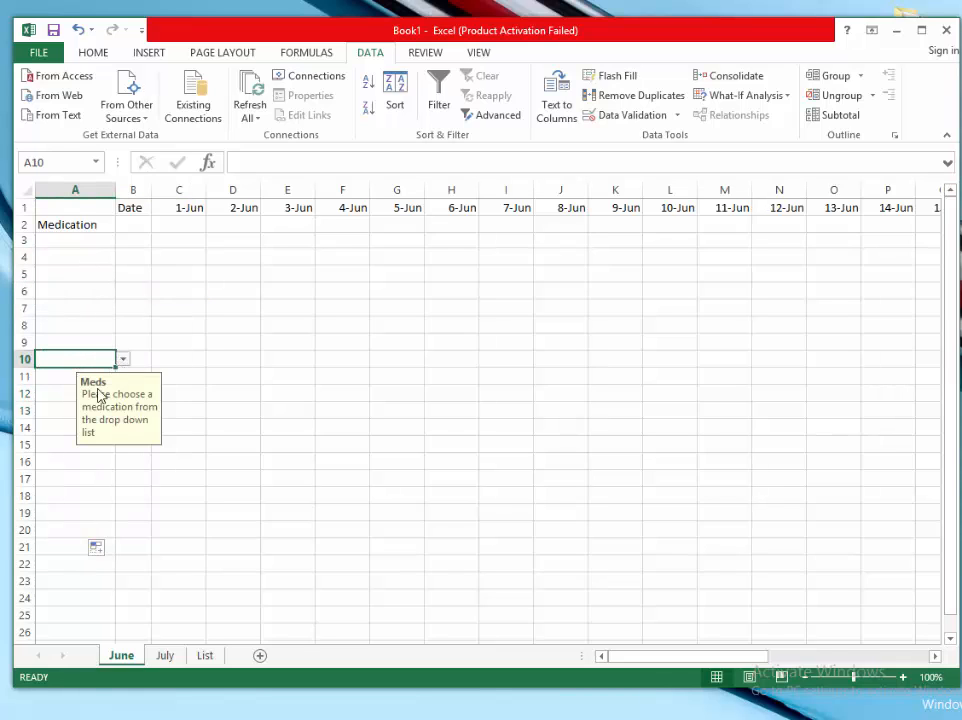
left_click(67, 440)
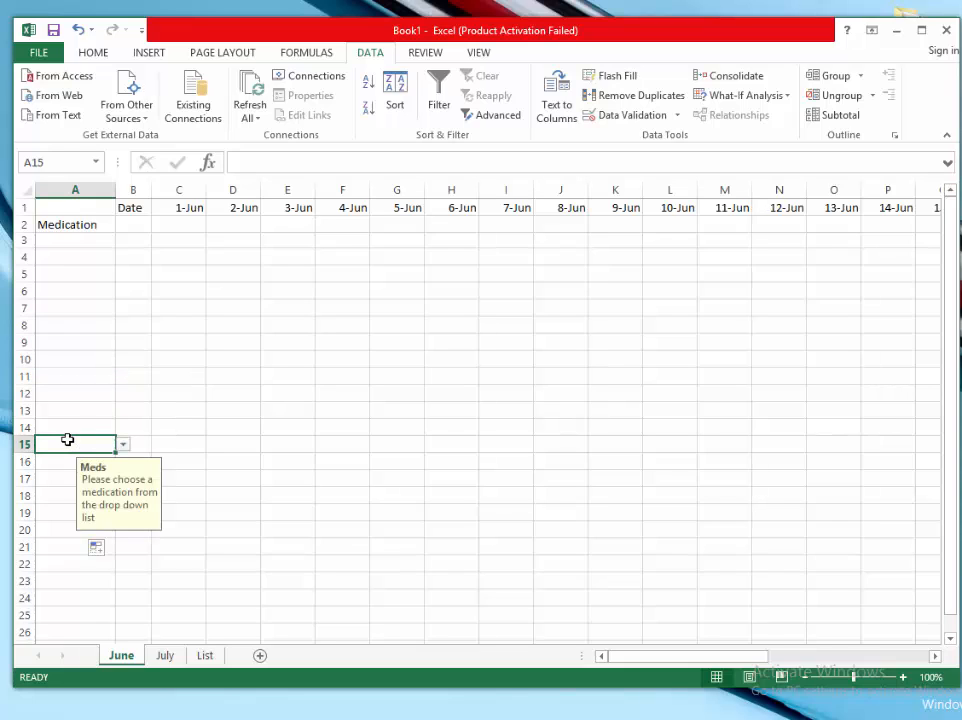
Choose "Celexa 20mg" for A8 and "Asprin 325mg" for A9 from the validation list
left_click(86, 325)
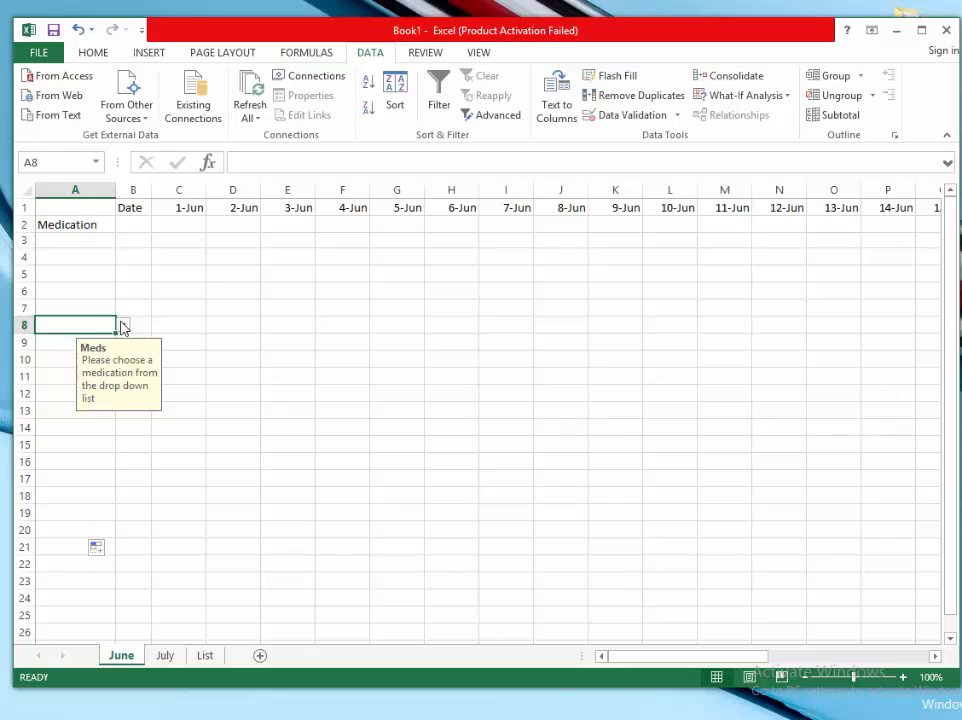
left_click(122, 326)
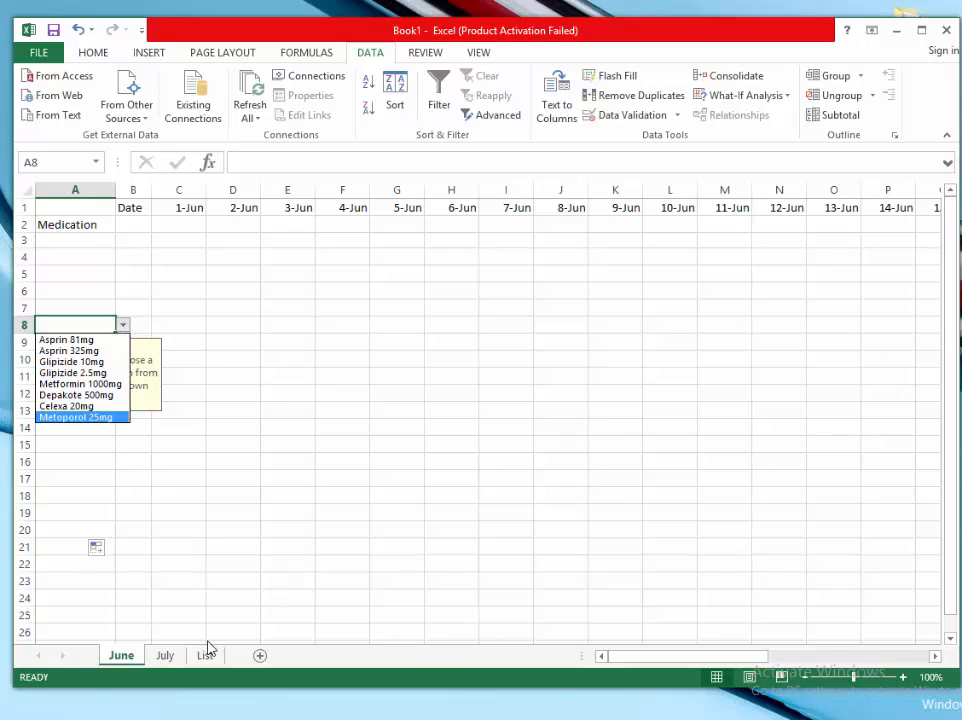
left_click(116, 406)
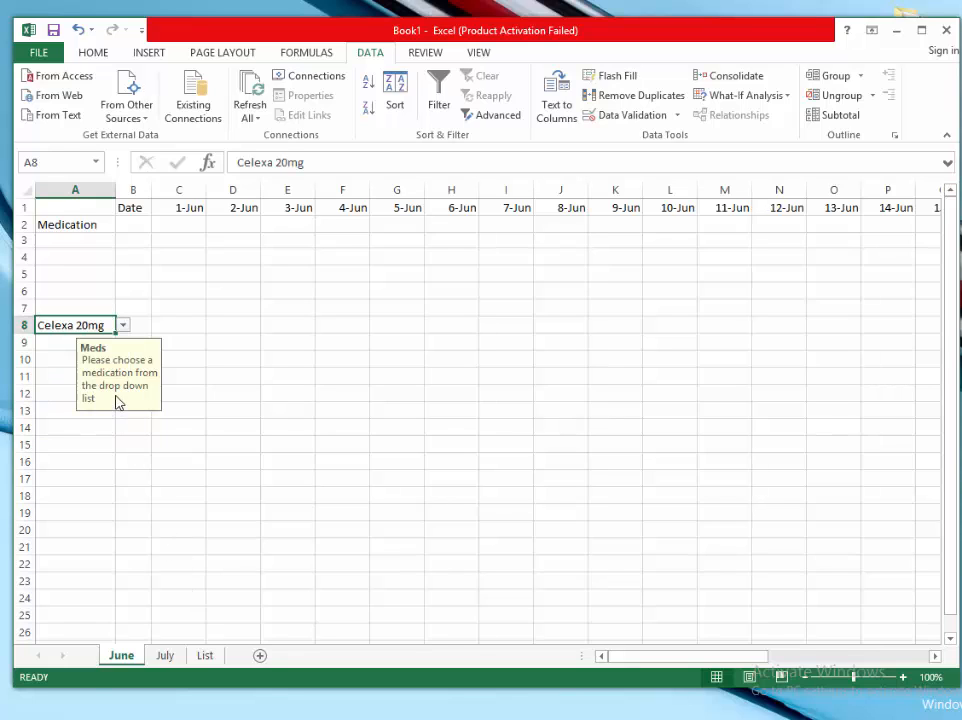
left_click(61, 342)
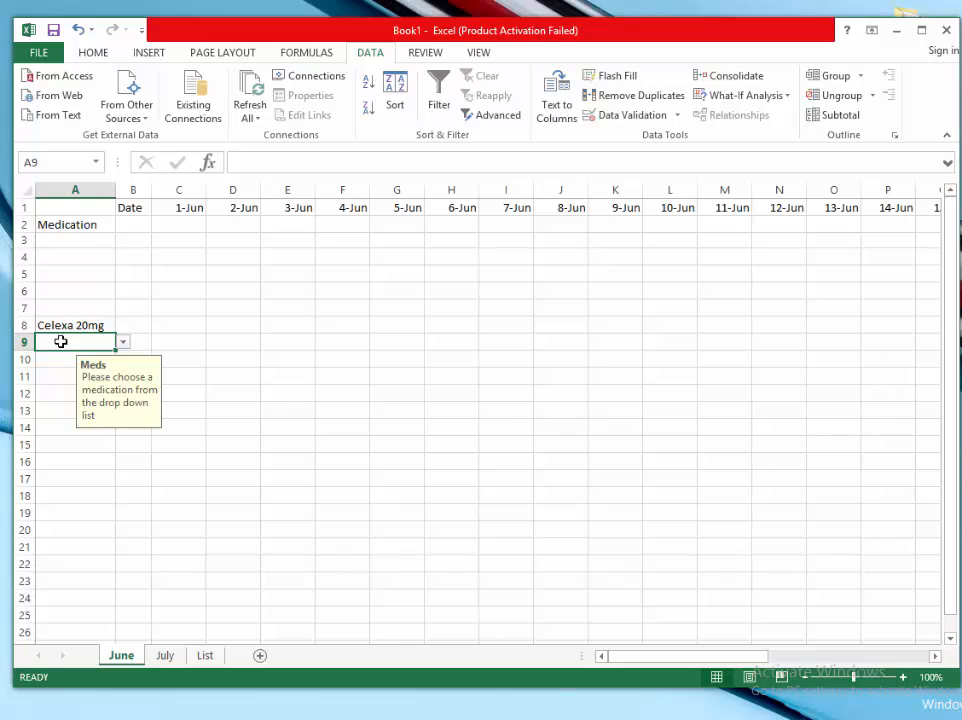
left_click(121, 342)
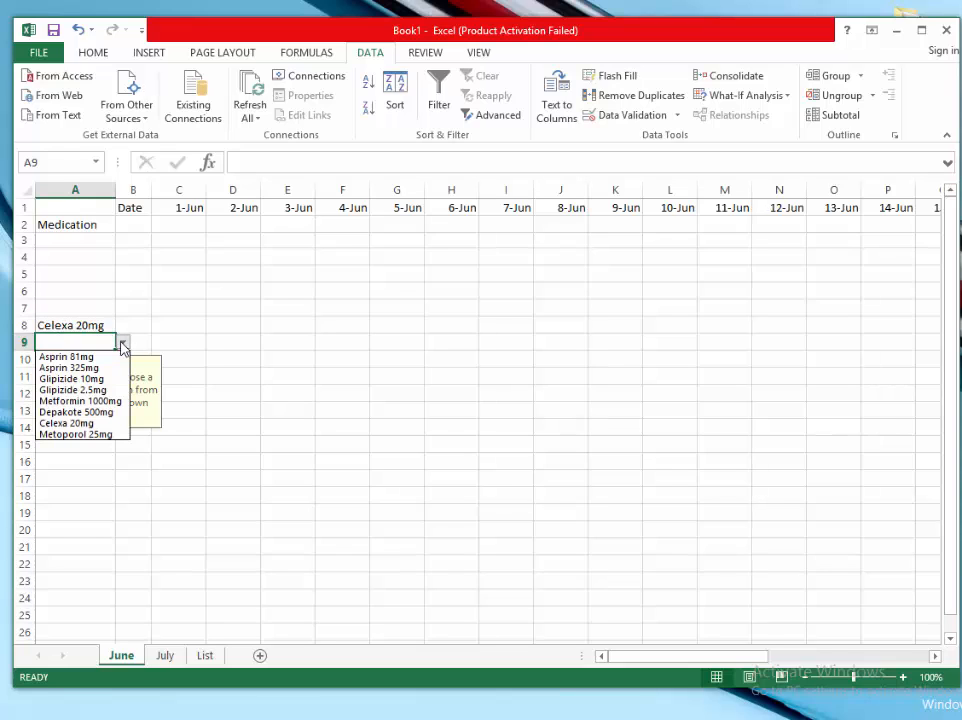
left_click(100, 368)
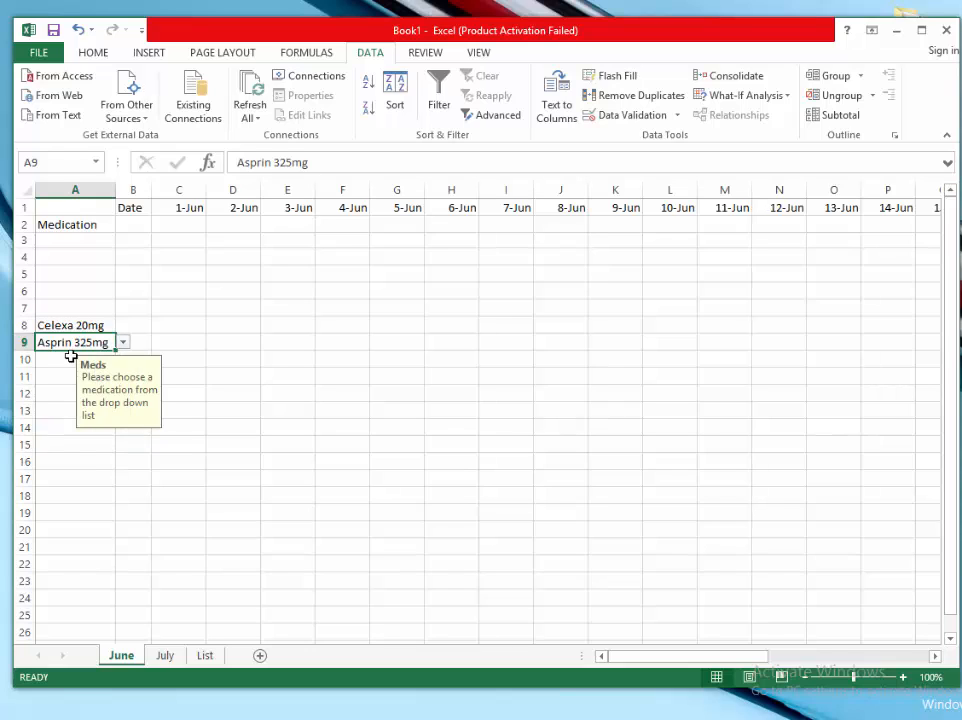
Test the validation by trying to enter the unlisted value "Asporin 87mg" in A10, and cancel the entry
left_click(71, 356)
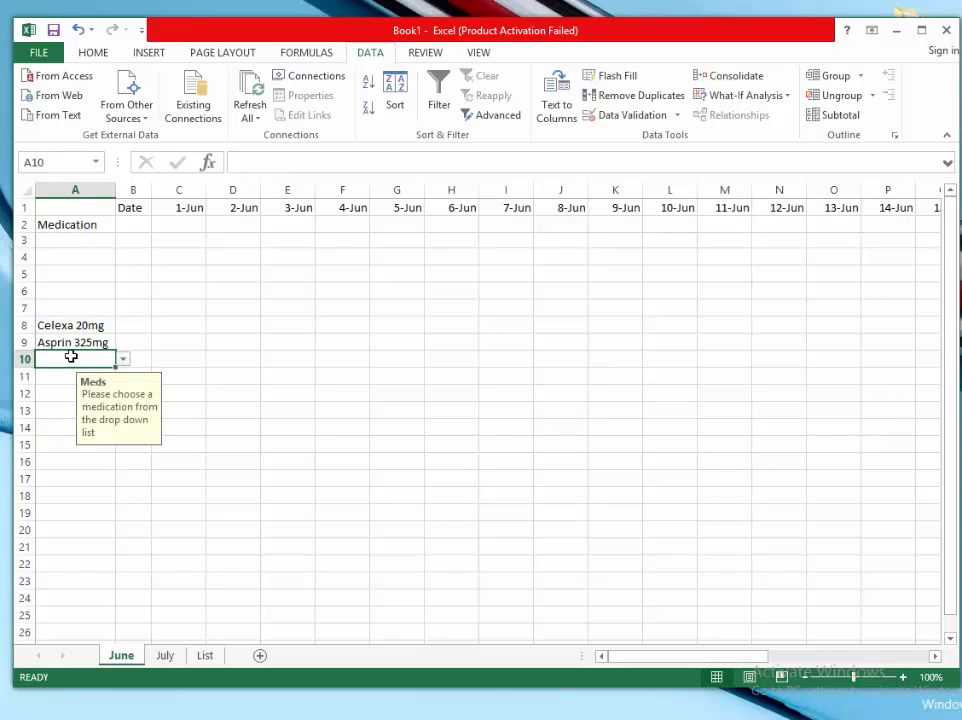
type("Aspor")
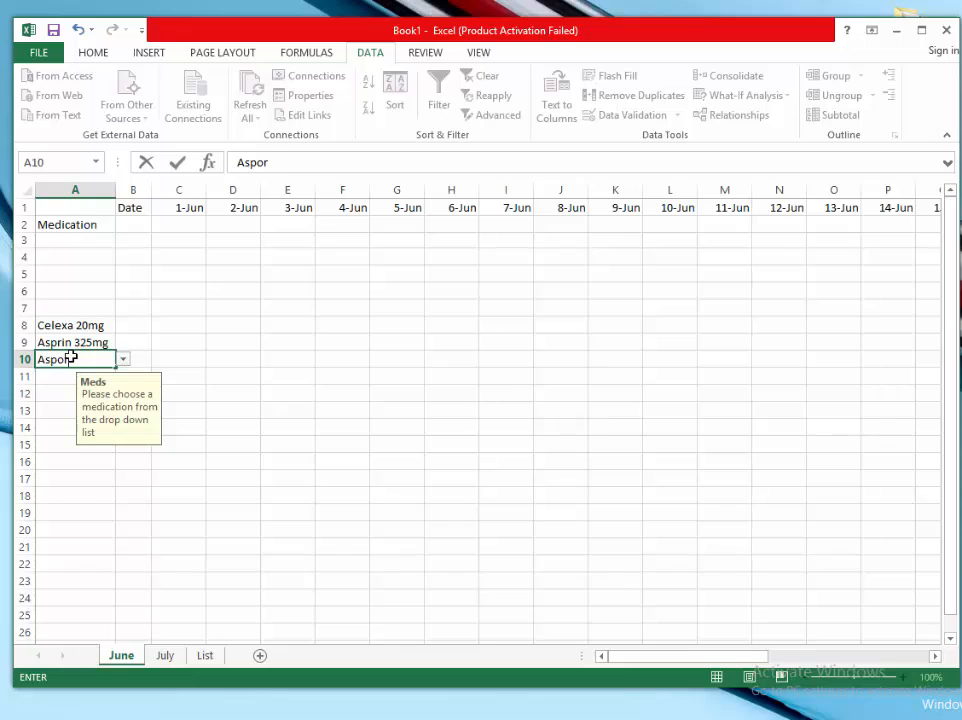
type("in 87mg")
key("Return")
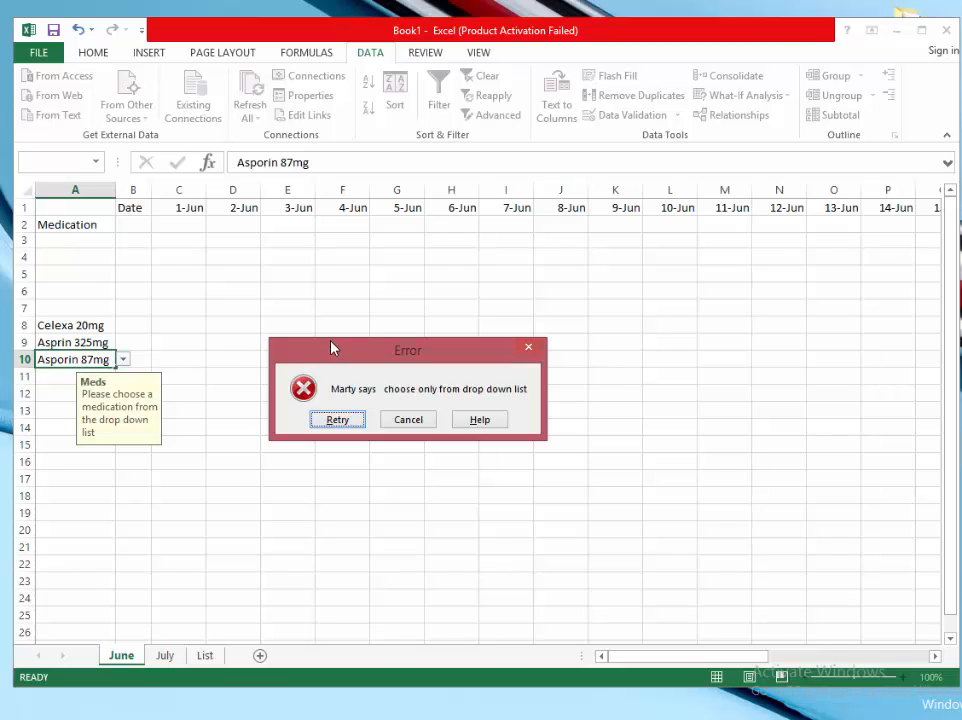
left_click_drag(331, 346, 222, 305)
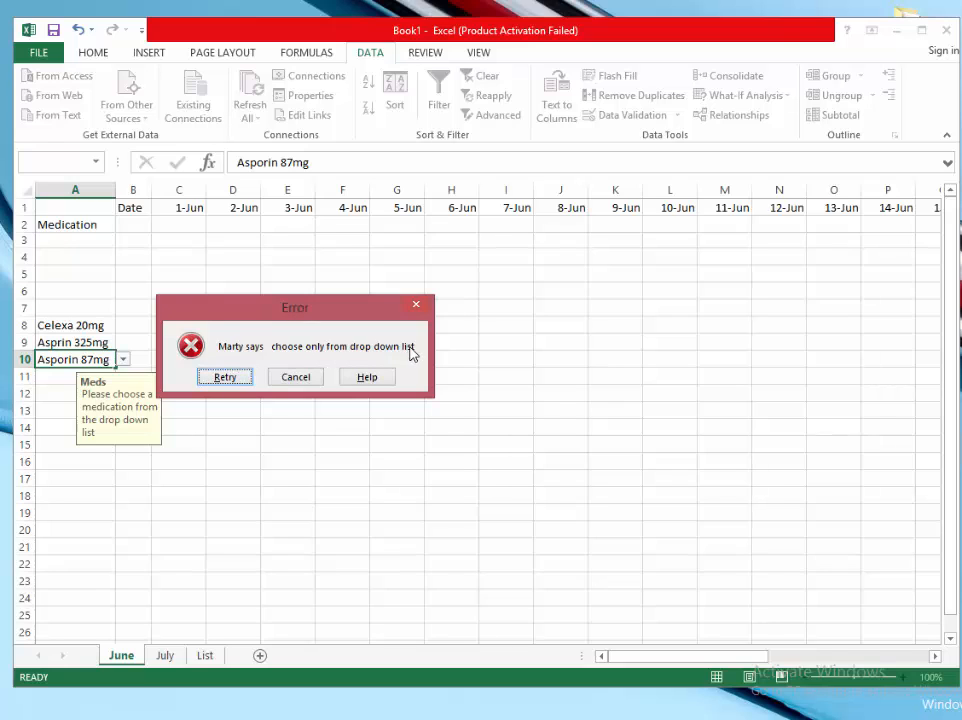
left_click(295, 378)
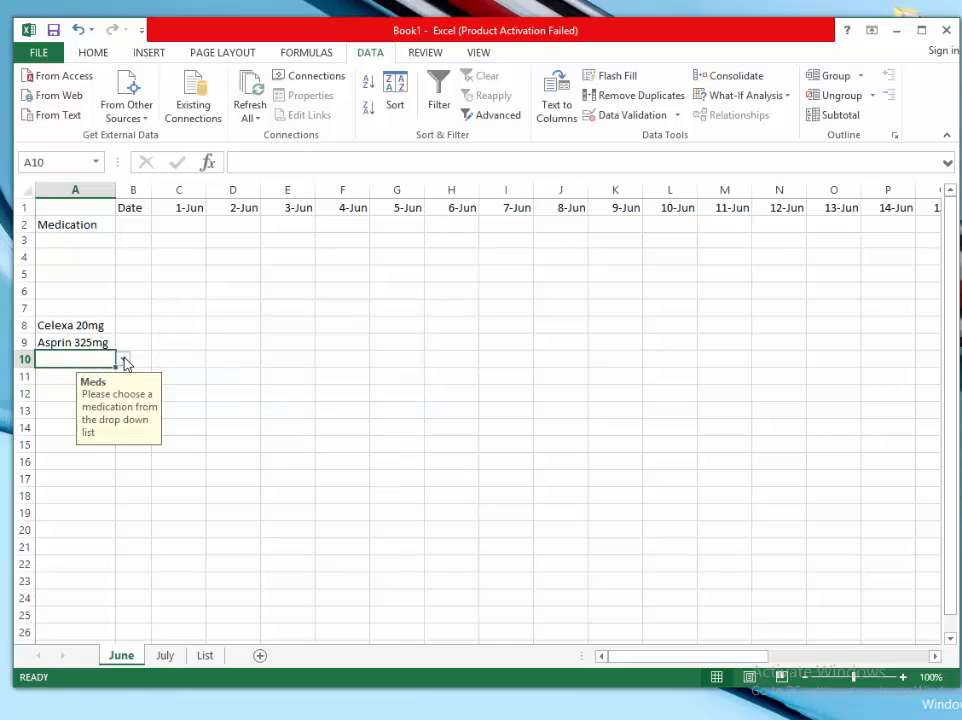
Choose "Asprin 81mg" for A10 from the validation list
left_click(124, 360)
left_click(73, 375)
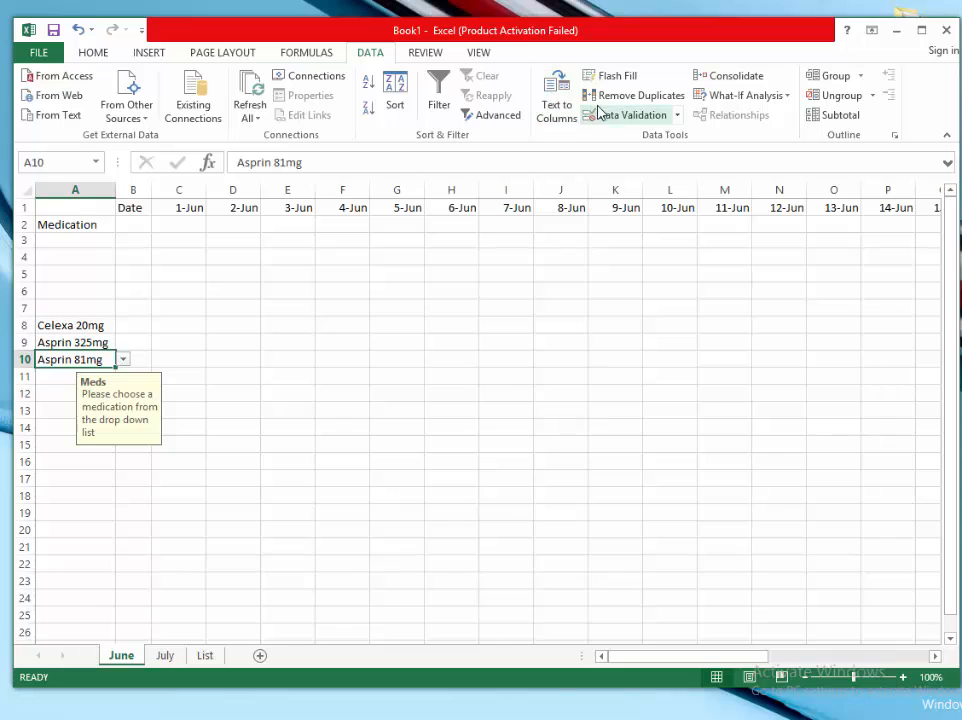
Review the validation criteria and error alert defined for A10, and close the dialog without changing anything
left_click(677, 116)
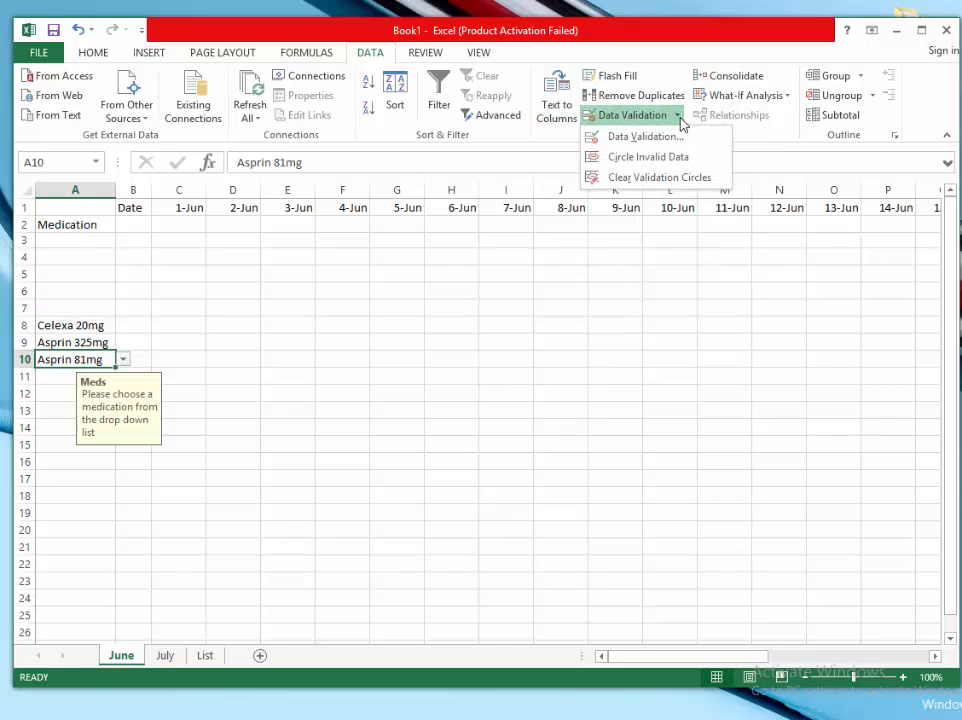
left_click(658, 137)
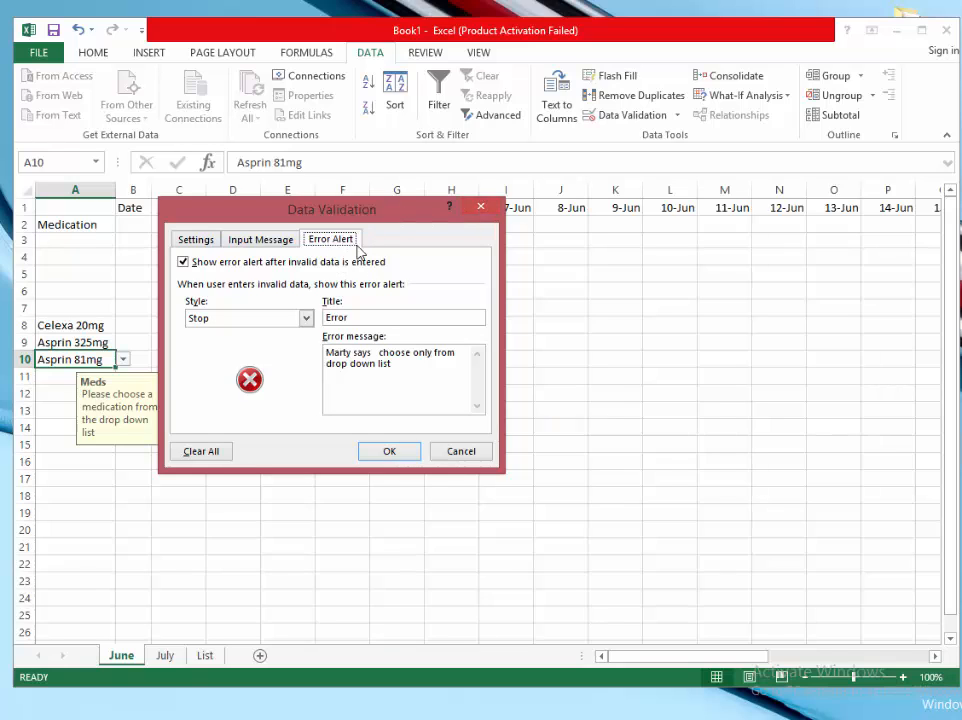
left_click(206, 243)
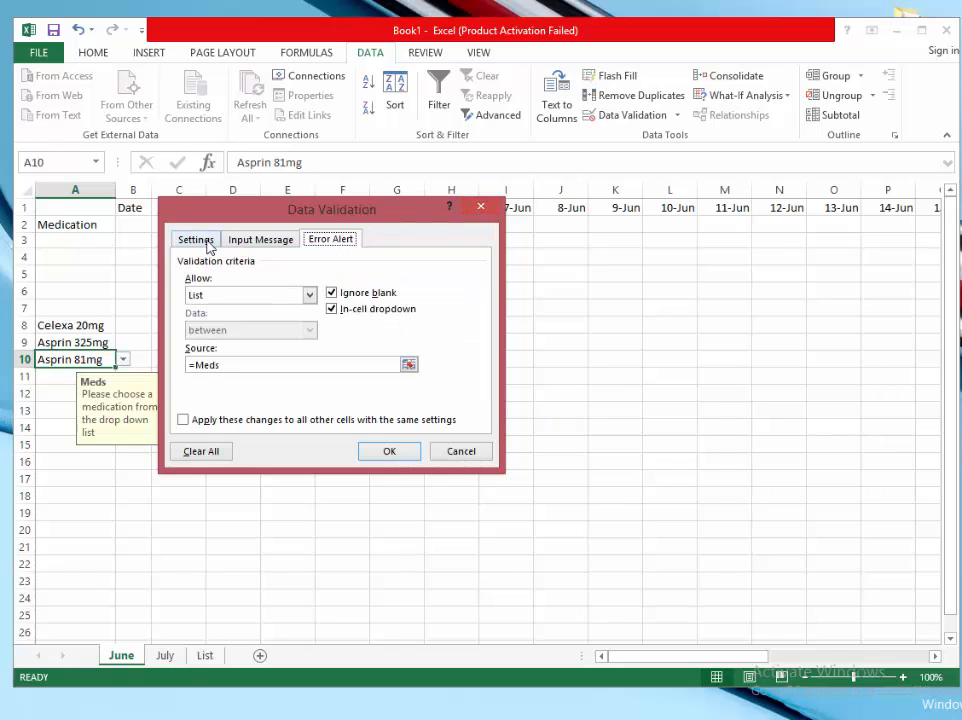
left_click(329, 240)
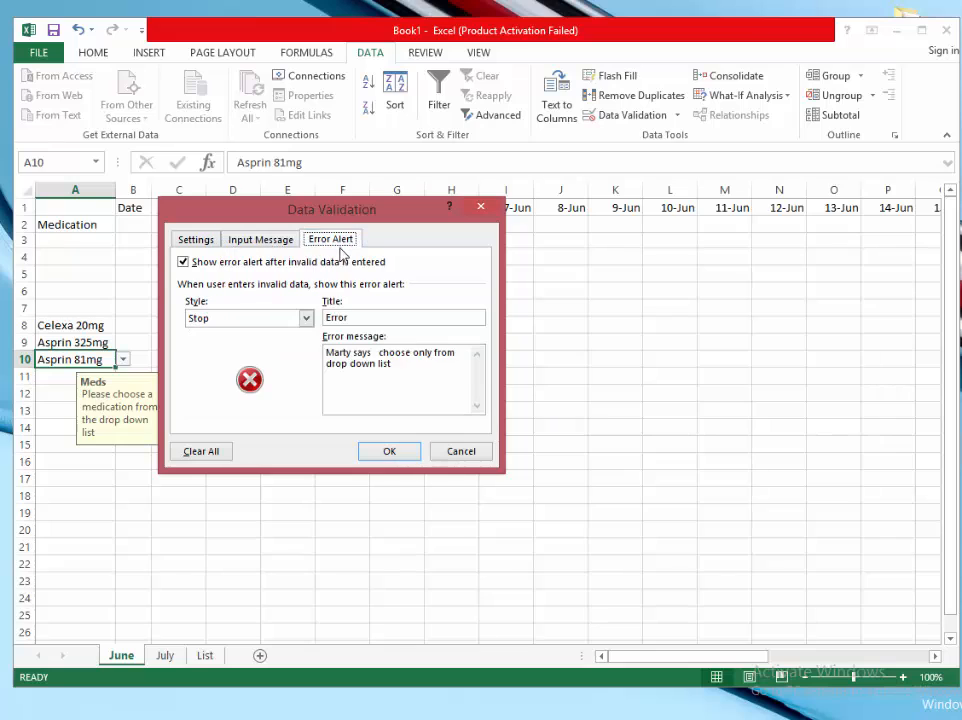
left_click(459, 454)
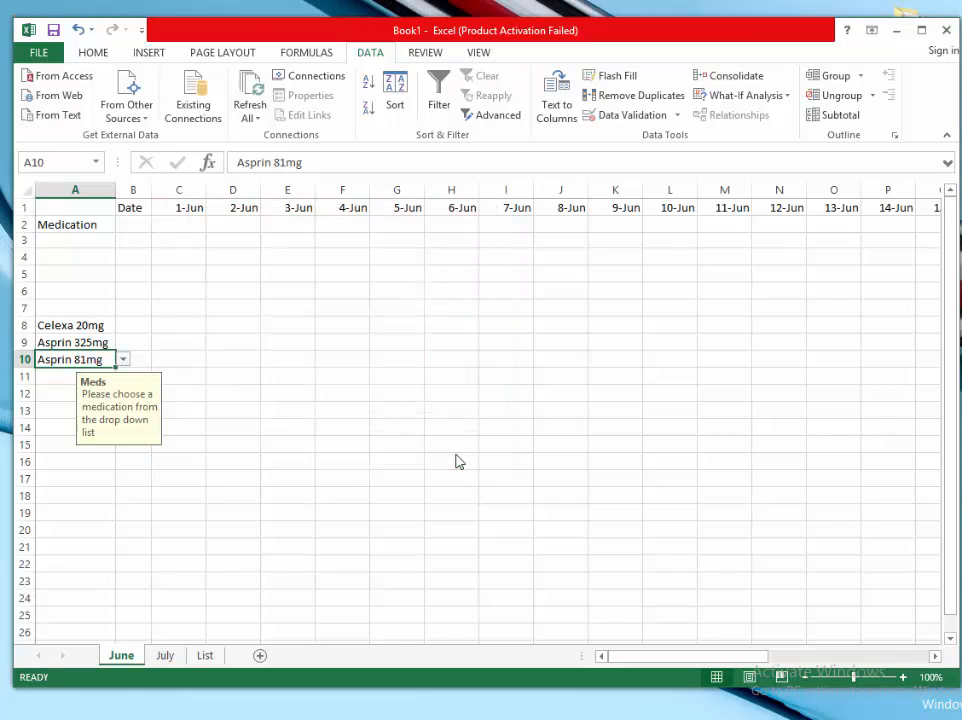